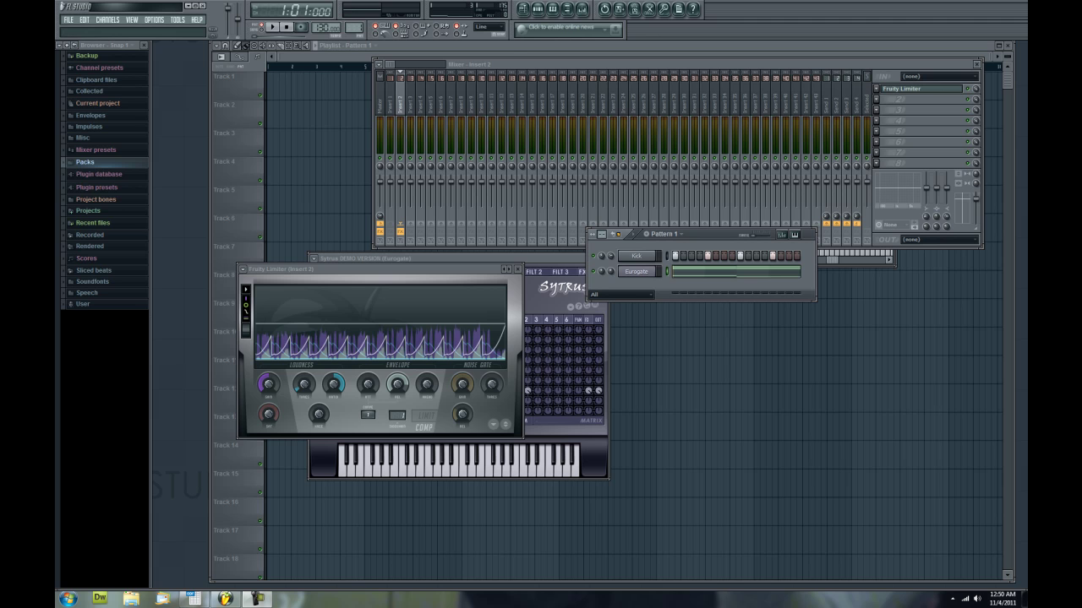
# Step: Bring the mixer forward and audition the sidechained project twice, stopping back at the start
pyautogui.click(436, 186)
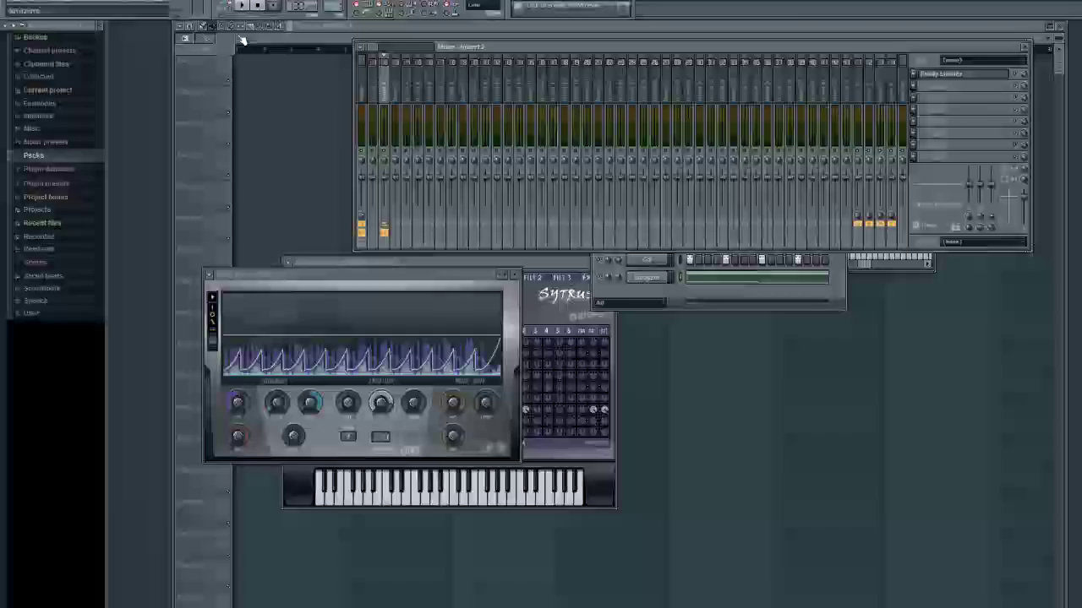
pyautogui.click(242, 6)
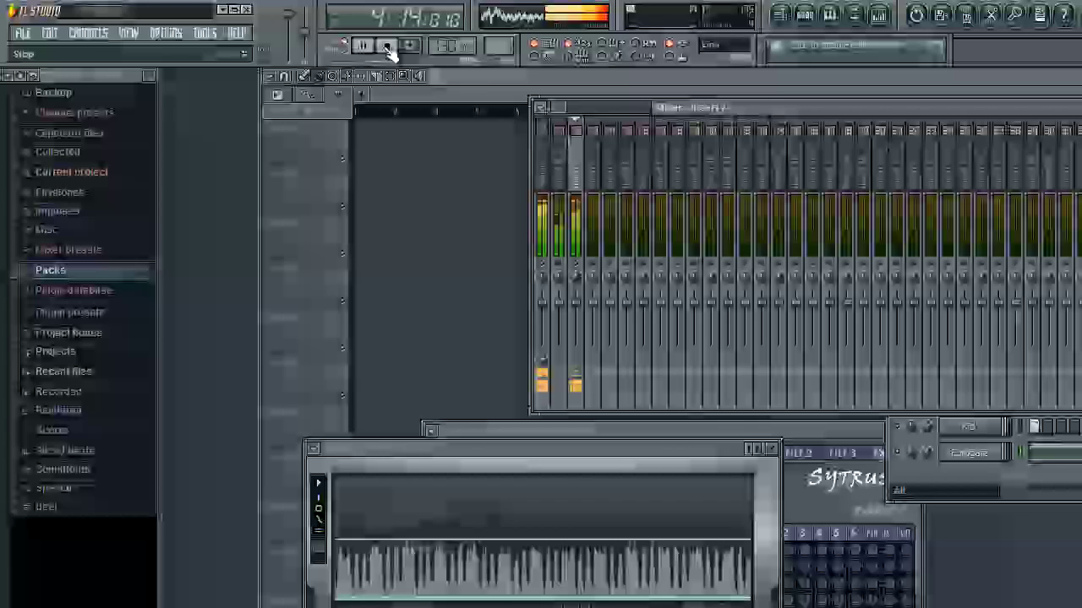
pyautogui.click(388, 49)
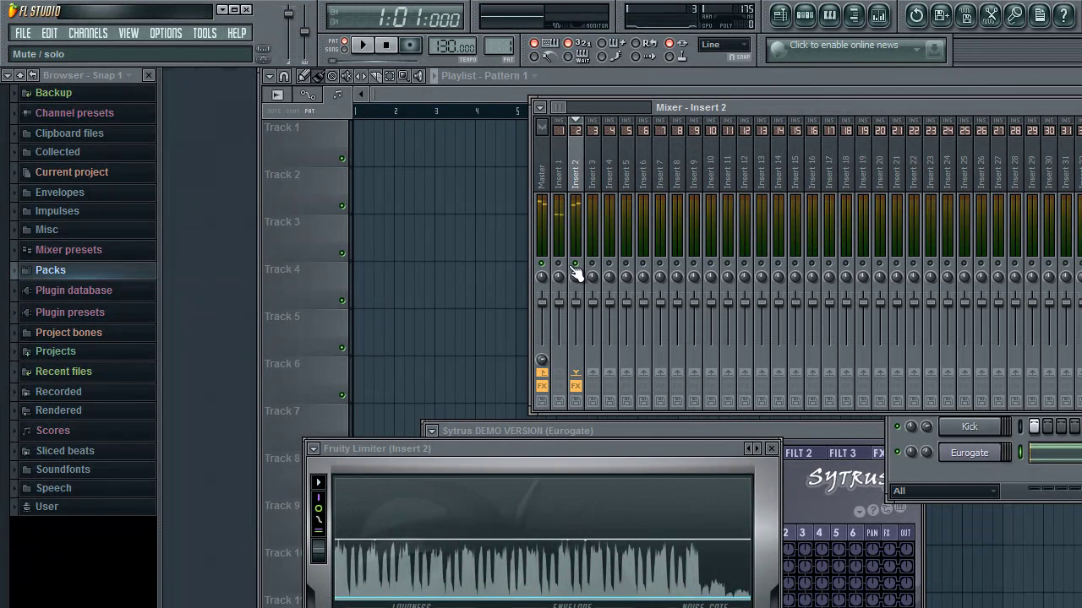
pyautogui.click(370, 49)
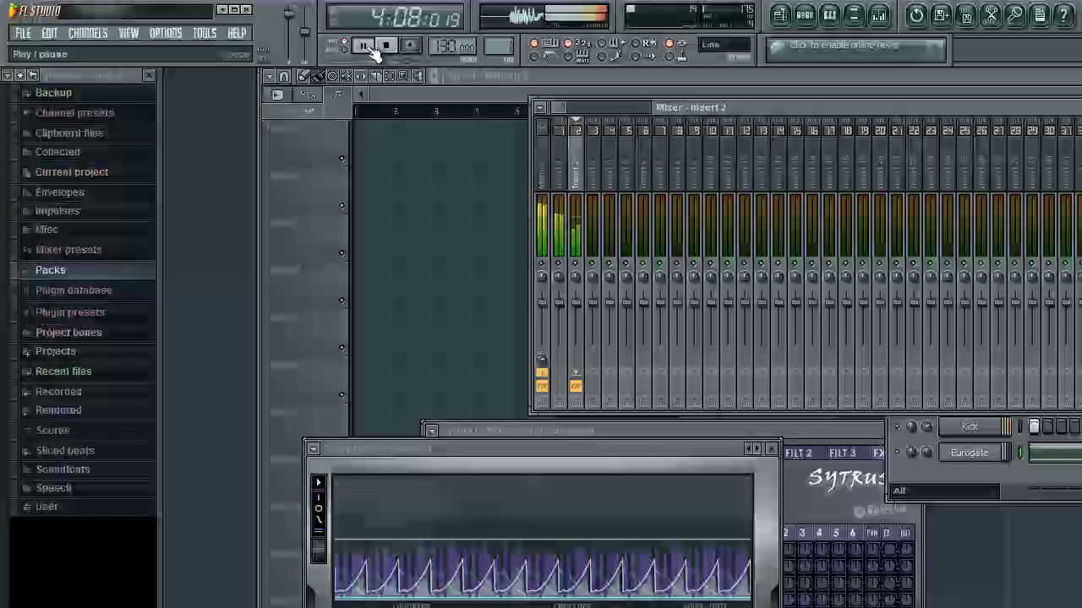
pyautogui.click(387, 46)
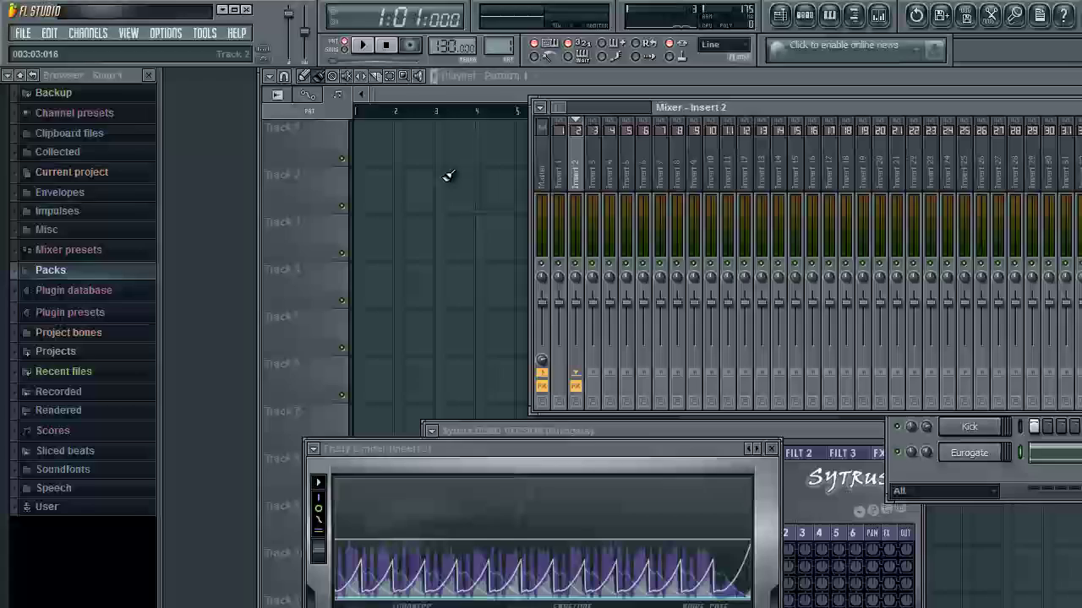
# Step: Start a new project, discarding the old one without saving
pyautogui.click(27, 36)
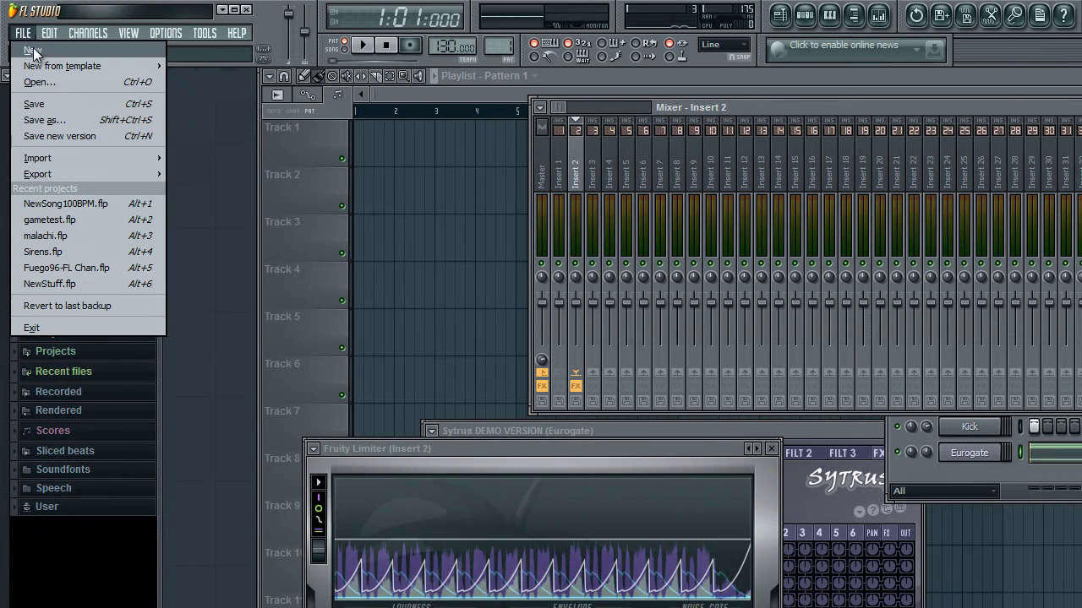
pyautogui.click(36, 52)
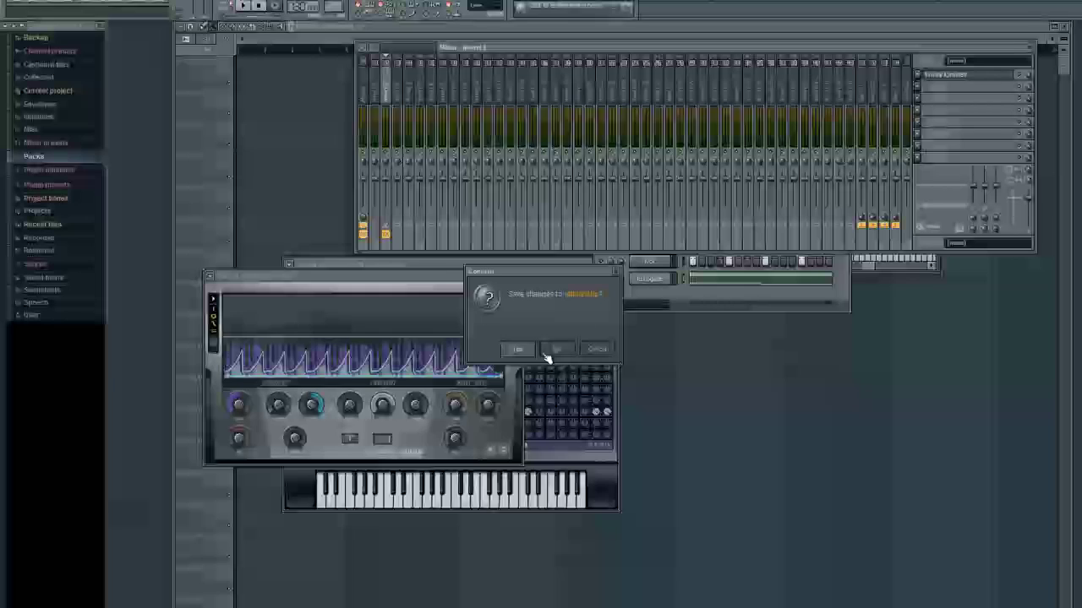
pyautogui.click(740, 491)
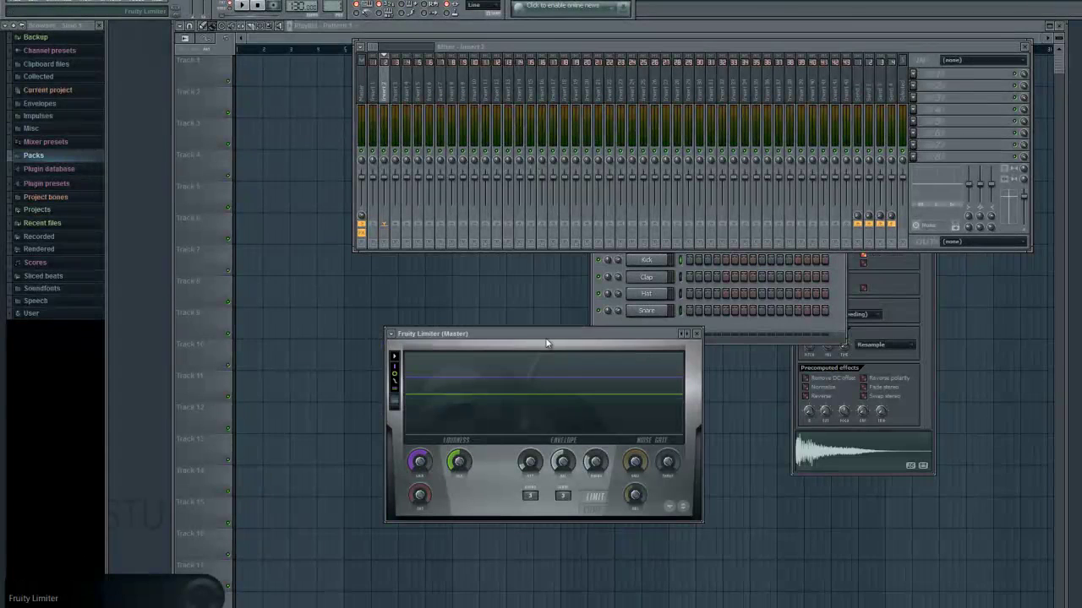
# Step: Start a project from the Minimal 'Club Basic with limiter' template
pyautogui.click(720, 336)
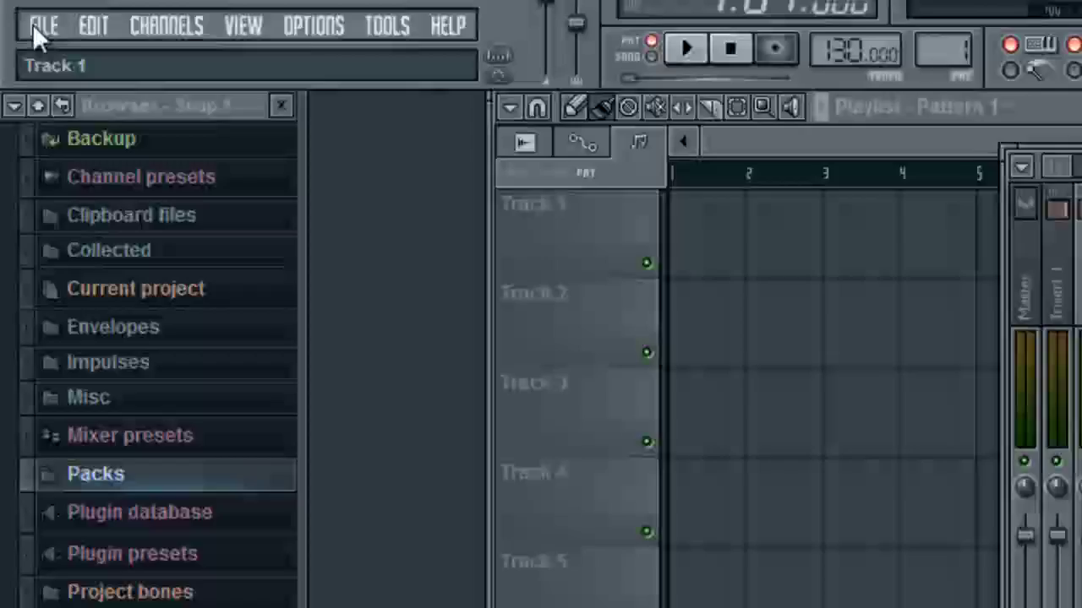
pyautogui.click(16, 1)
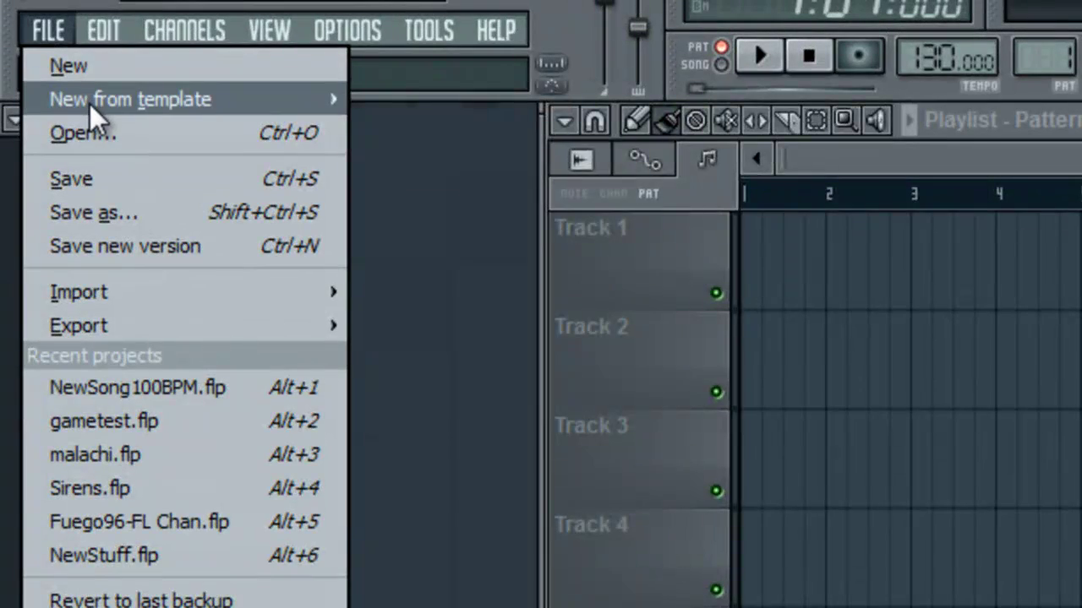
pyautogui.moveTo(90, 104)
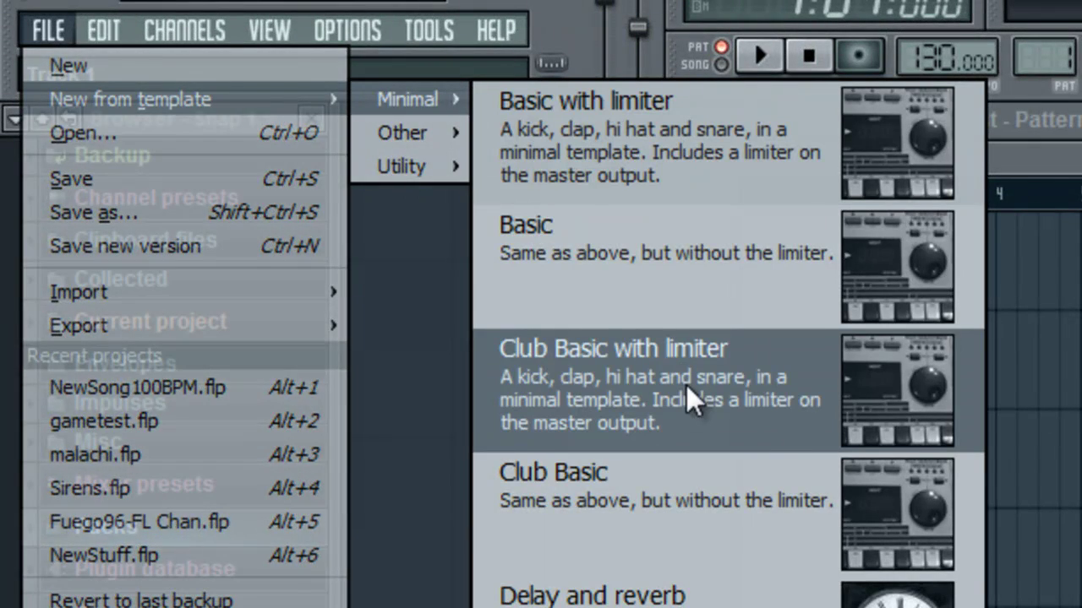
pyautogui.click(613, 355)
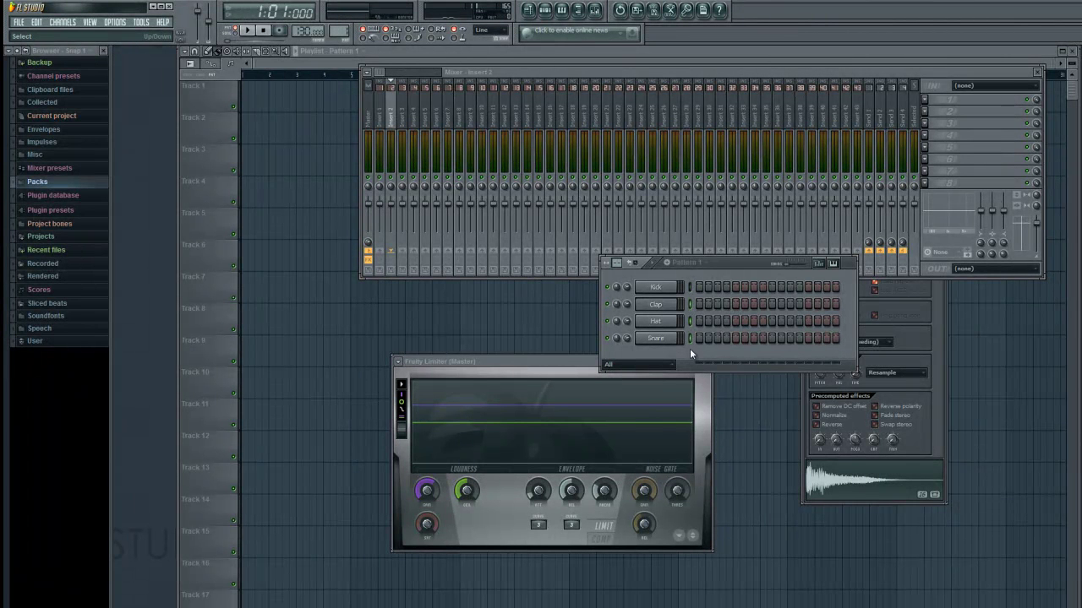
# Step: Delete the selected Clap, Hat and Snare channels, leaving only Kick
pyautogui.click(62, 22)
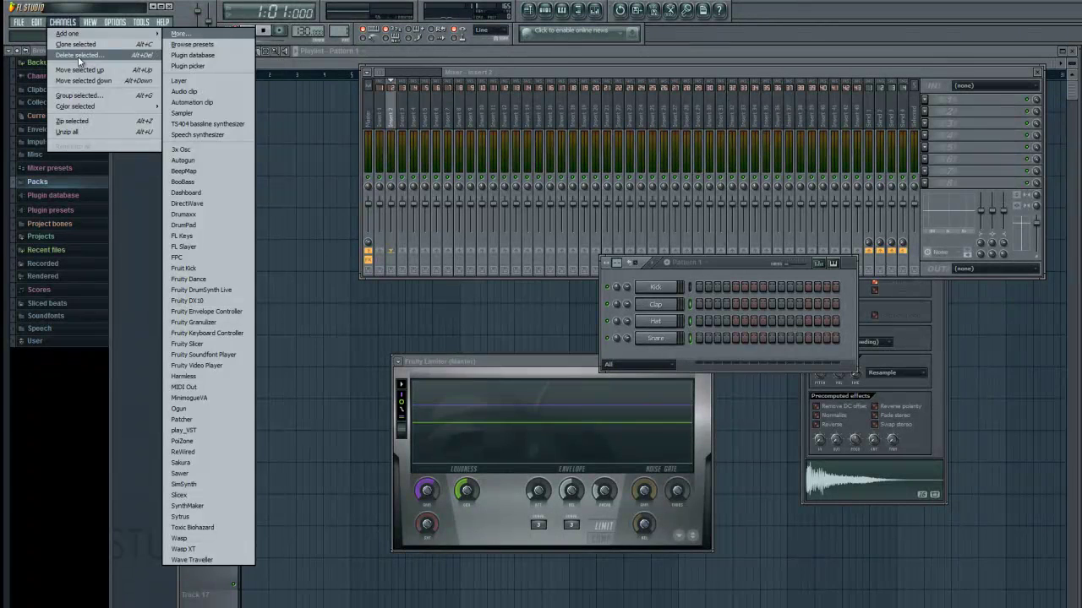
pyautogui.click(77, 56)
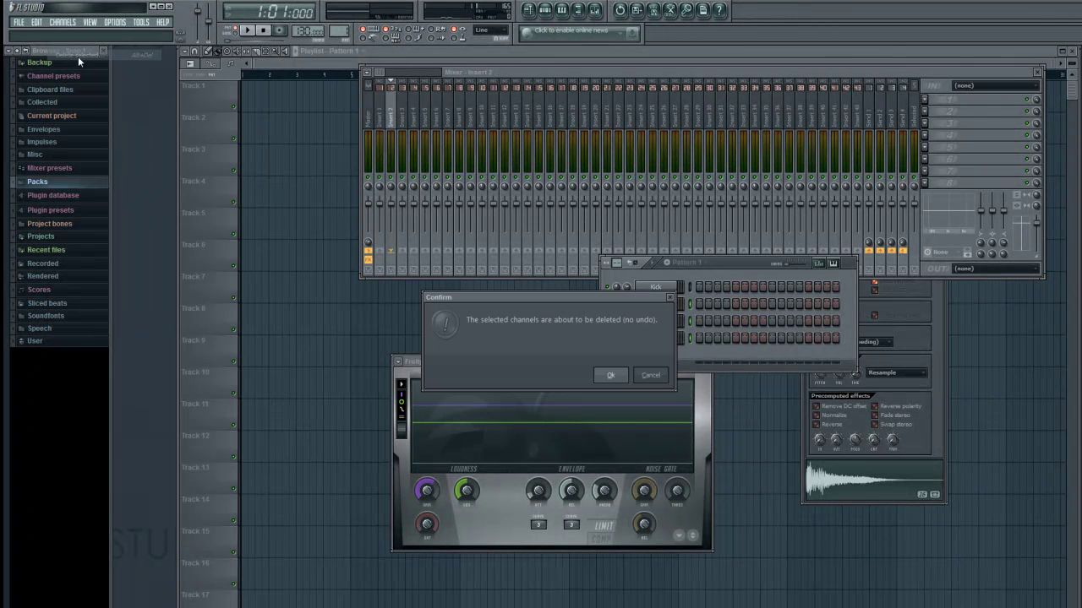
pyautogui.click(610, 376)
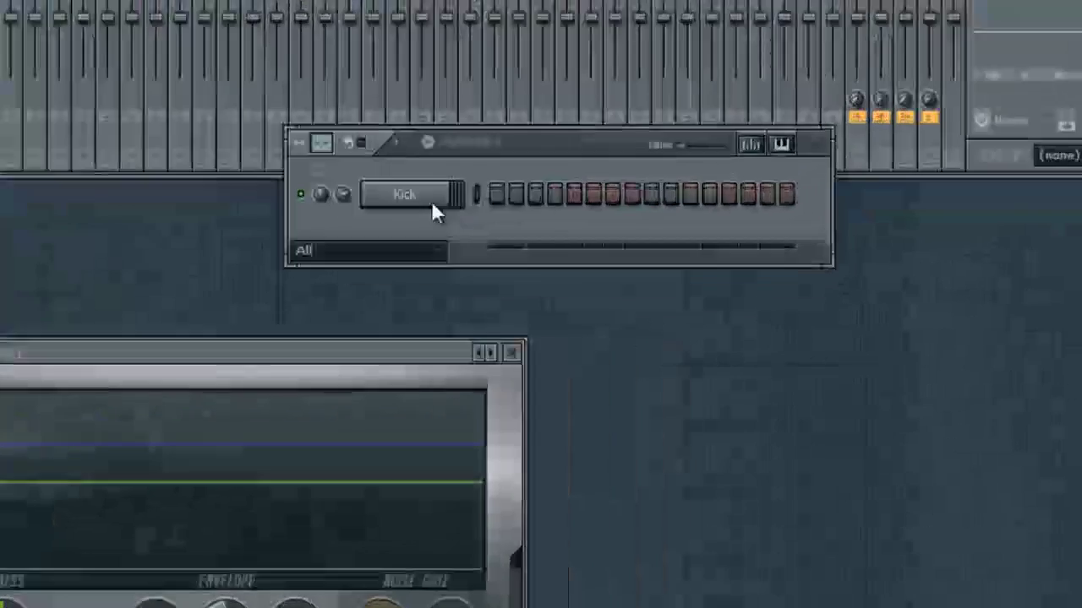
# Step: Fill the Kick channel with a hit every 4 steps and play the beat
pyautogui.rightClick(659, 290)
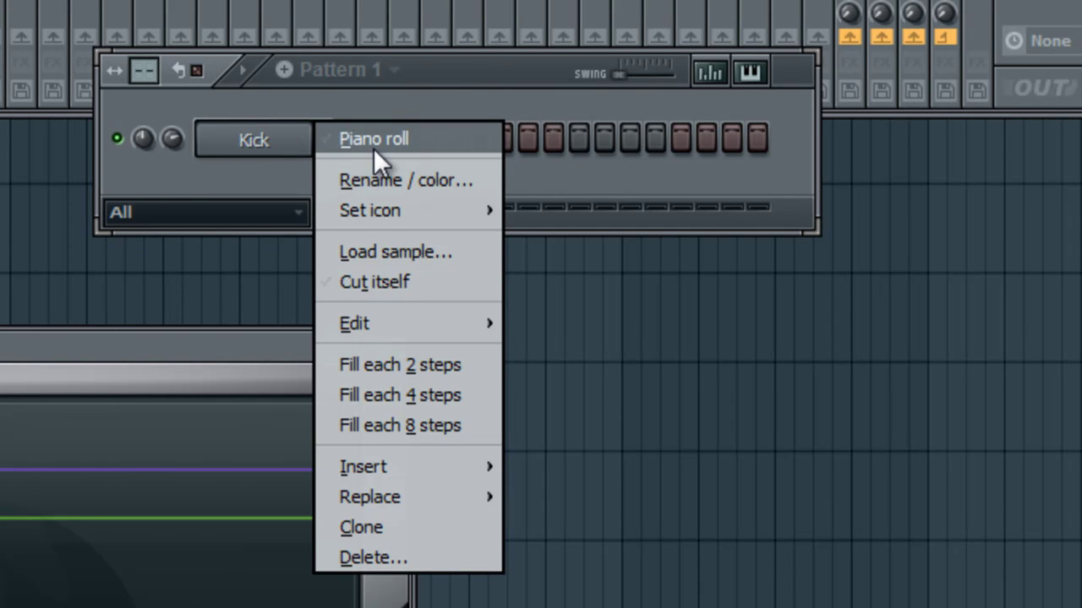
pyautogui.click(429, 396)
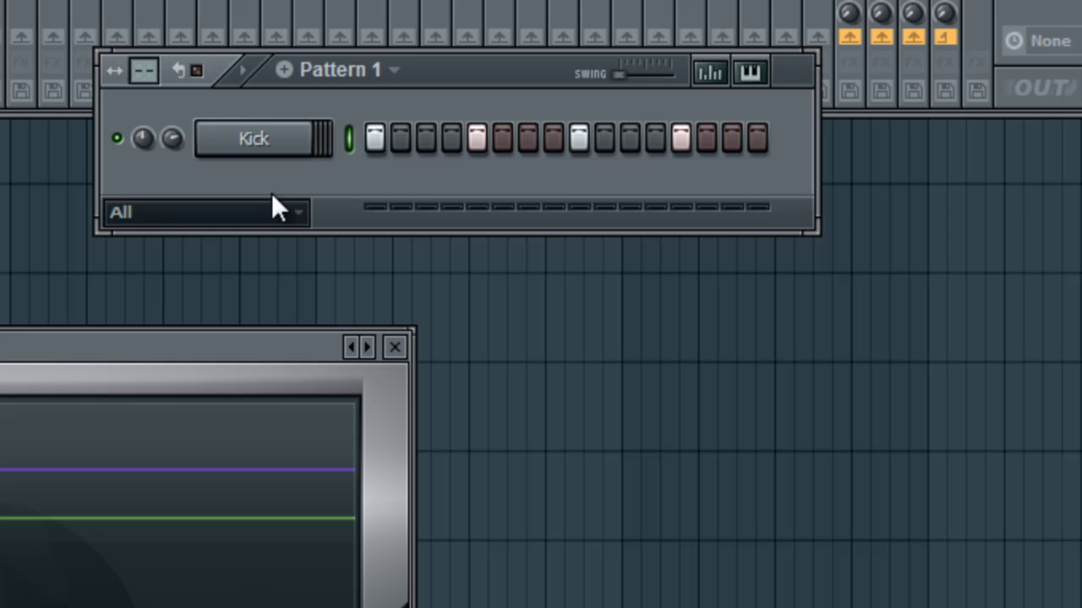
pyautogui.press('space')
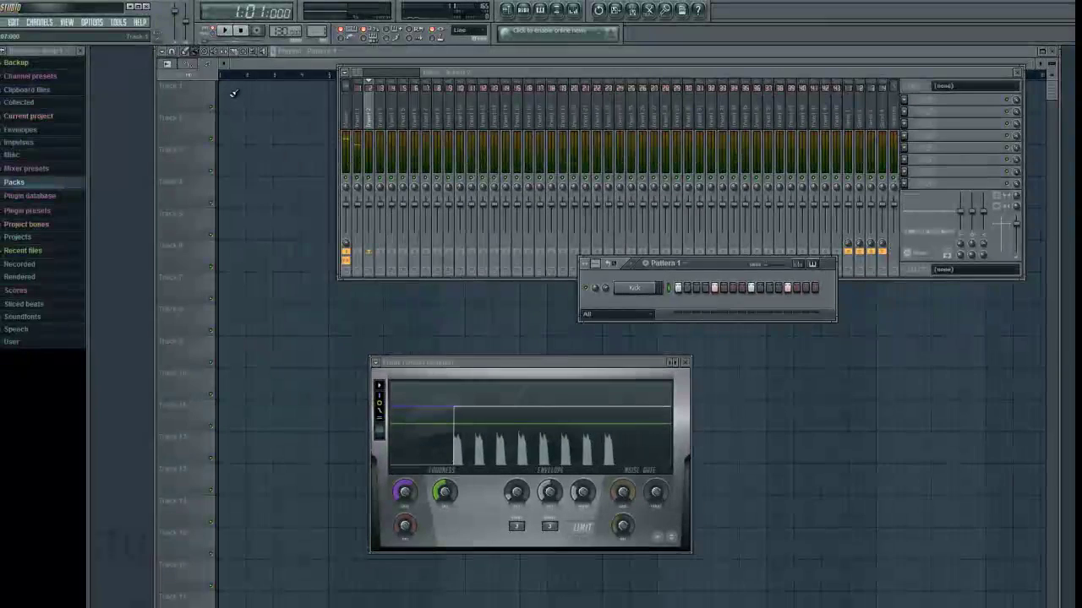
# Step: Paint four Pattern 1 clips along Track 1 and switch to Pattern 2
pyautogui.press('F12')
pyautogui.moveTo(224, 94); pyautogui.dragTo(313, 96)
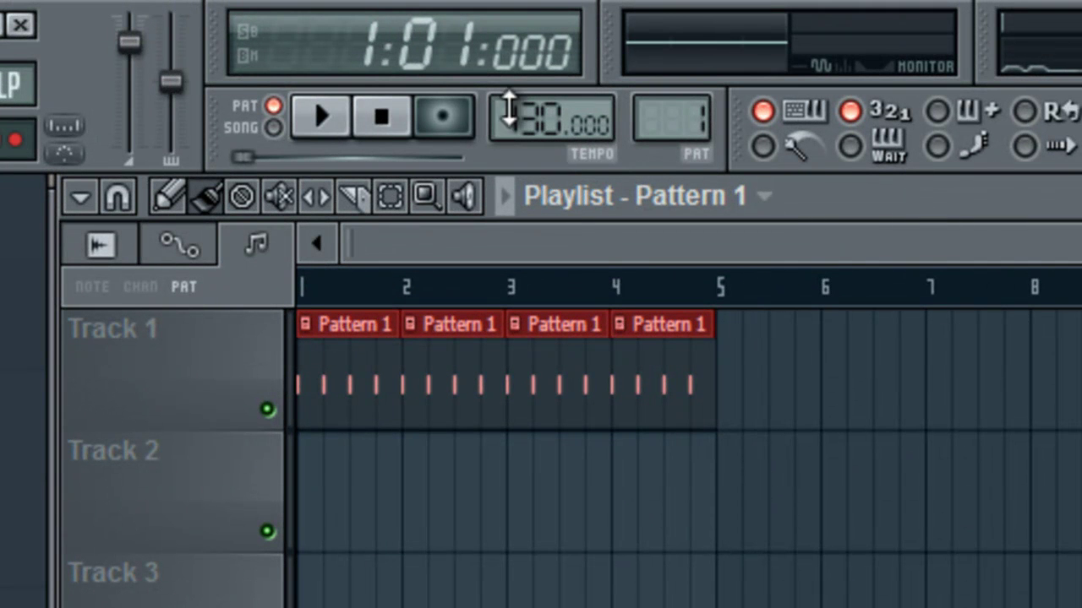
pyautogui.moveTo(676, 116)
pyautogui.mouseDown()
pyautogui.moveTo(686, 92)
pyautogui.moveTo(683, 101)
pyautogui.mouseUp()
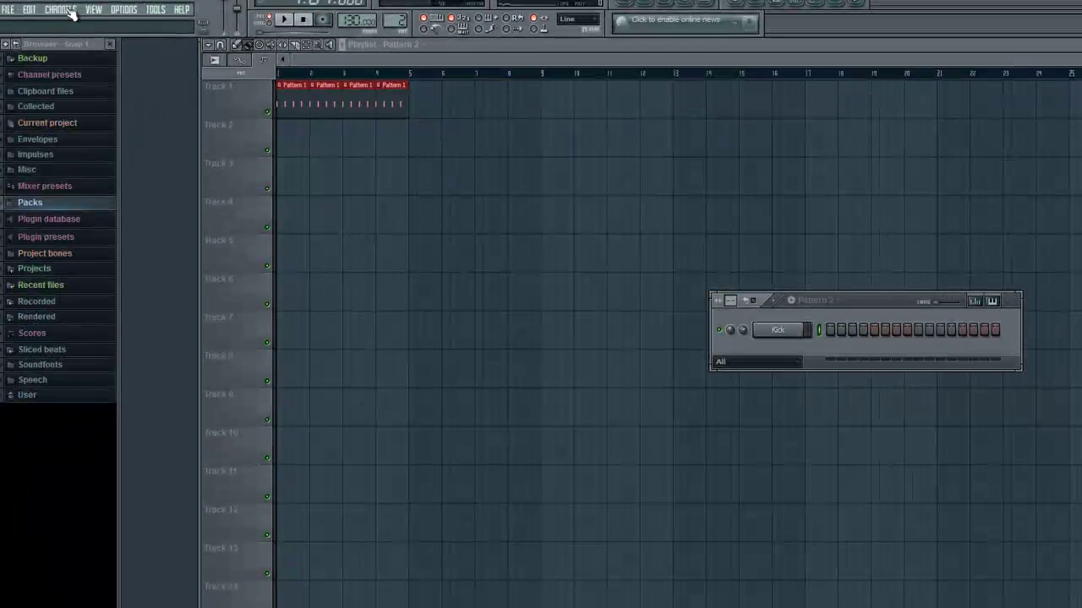
# Step: Add a Sytrus synth channel to Pattern 2
pyautogui.click(61, 10)
pyautogui.moveTo(93, 10)
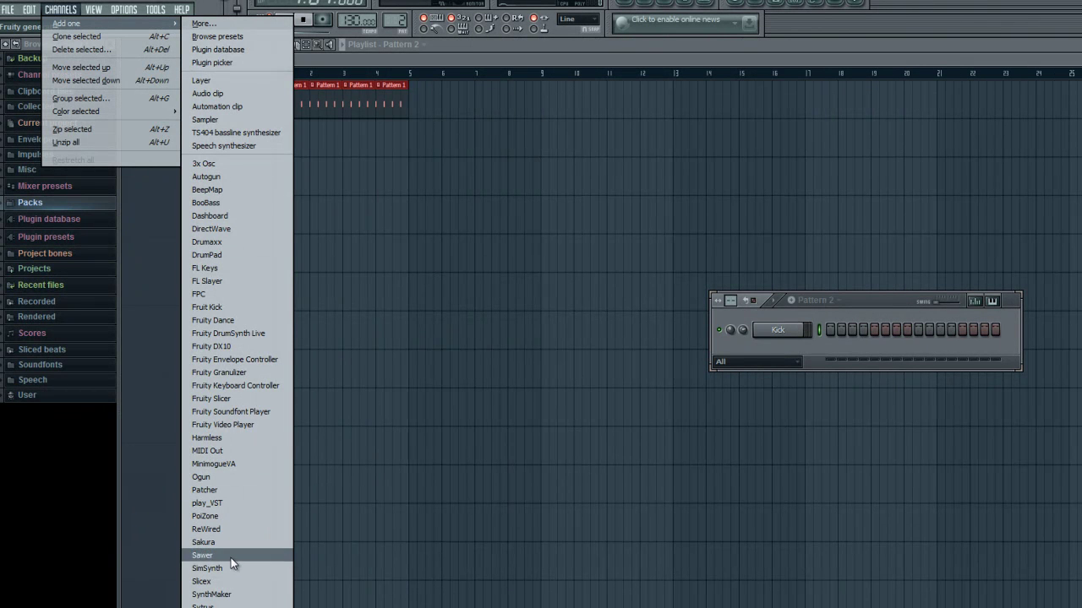
pyautogui.click(203, 605)
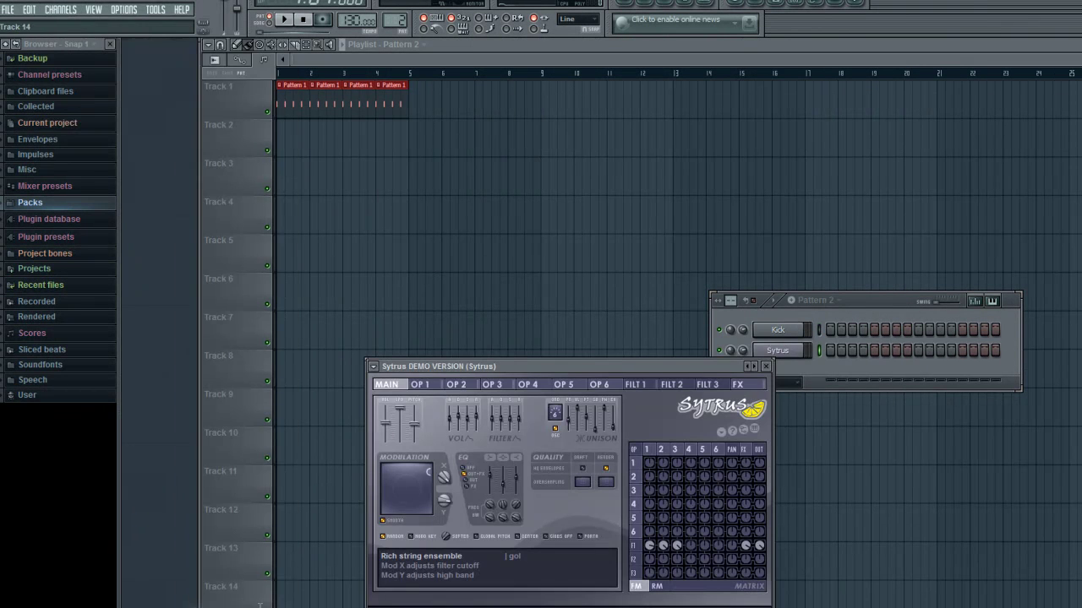
# Step: Load the Eurogate preset into Sytrus from its plugin options
pyautogui.click(373, 366)
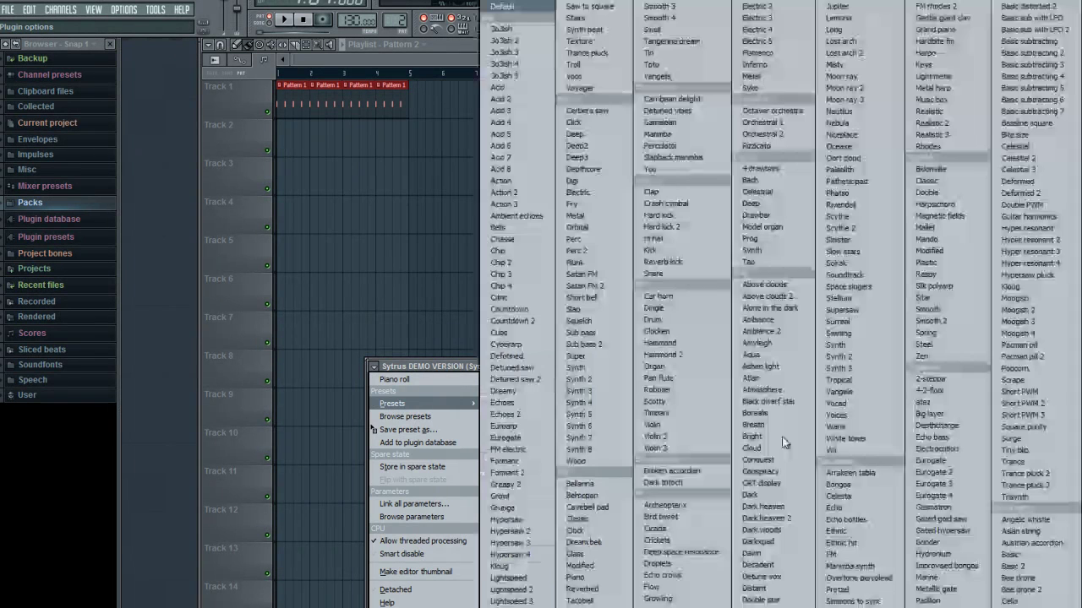
pyautogui.moveTo(402, 405)
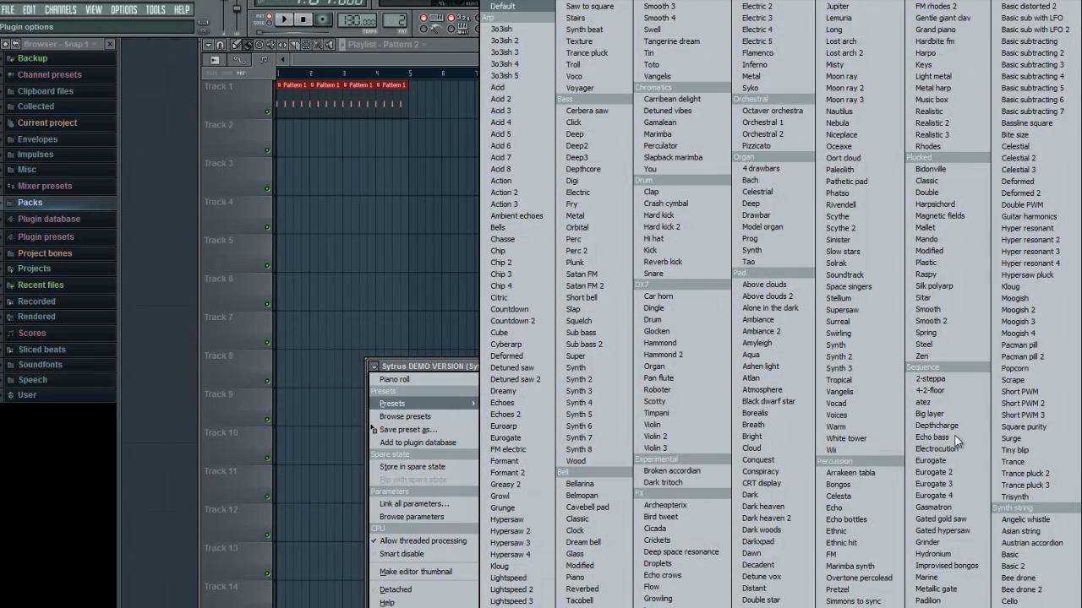
pyautogui.click(954, 460)
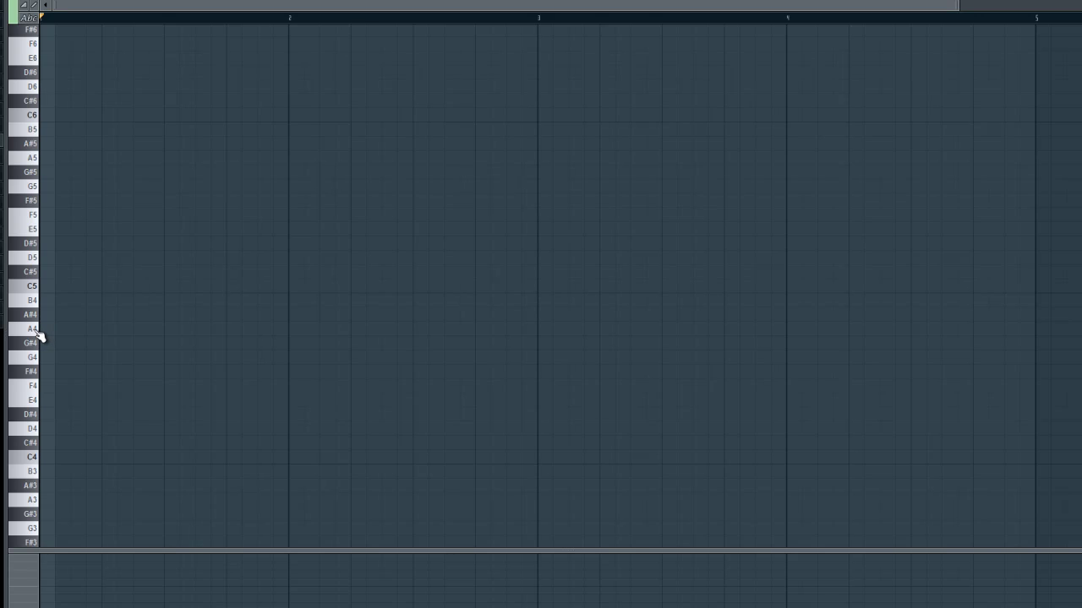
# Step: Place an A3 note over bars 1–2 and an F3 note over bars 3–4
pyautogui.scroll(-3, 98, 338)
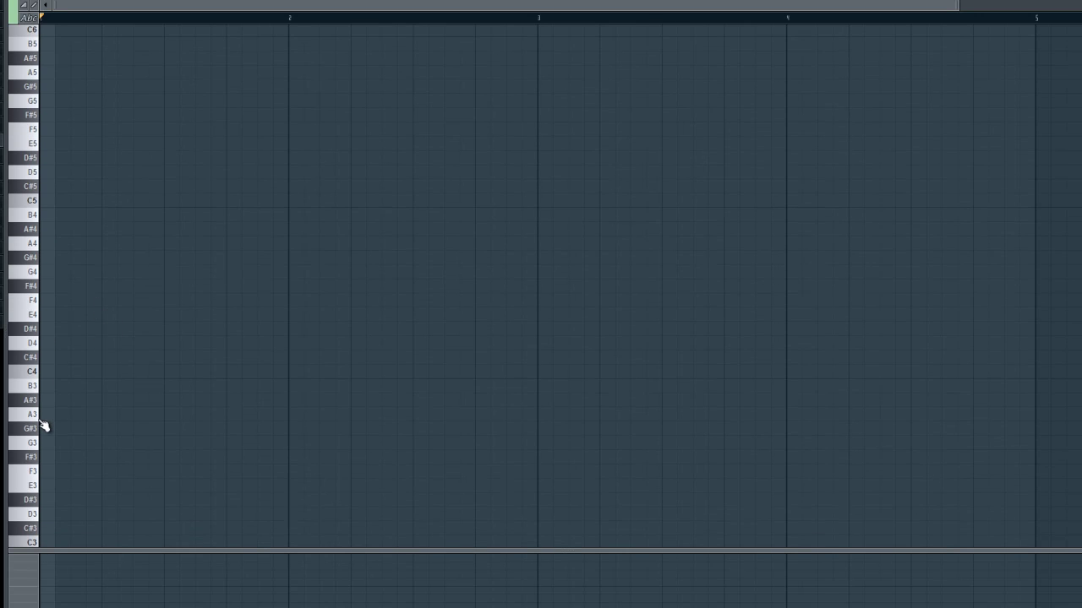
pyautogui.click(38, 415)
pyautogui.click(46, 415)
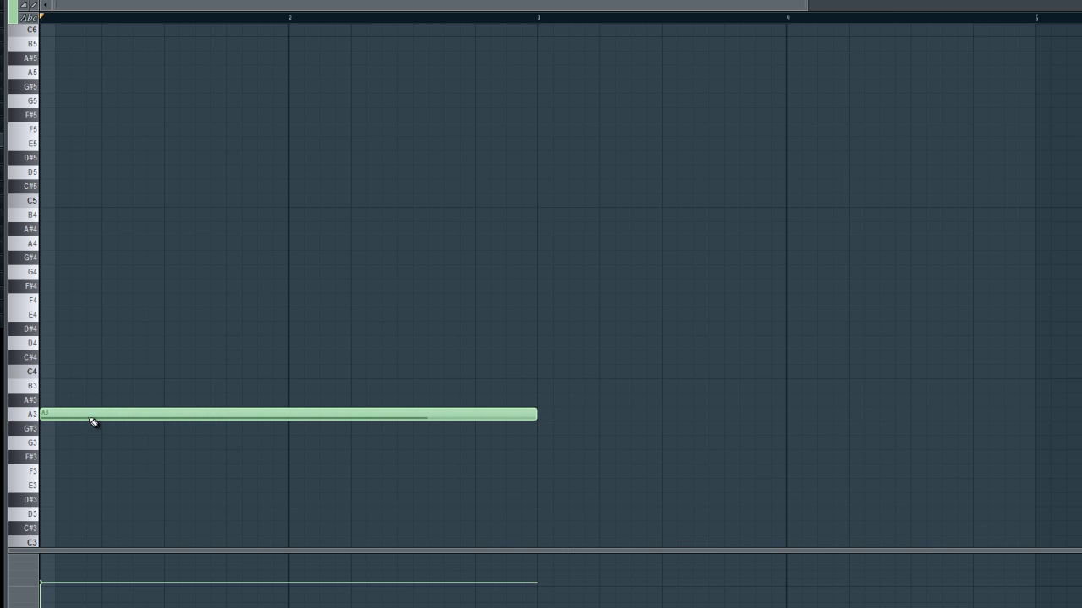
pyautogui.click(541, 473)
# Step: Draw the first chord, A5, C6 and E6, across bars 1–2
pyautogui.scroll(9, 372, 343)
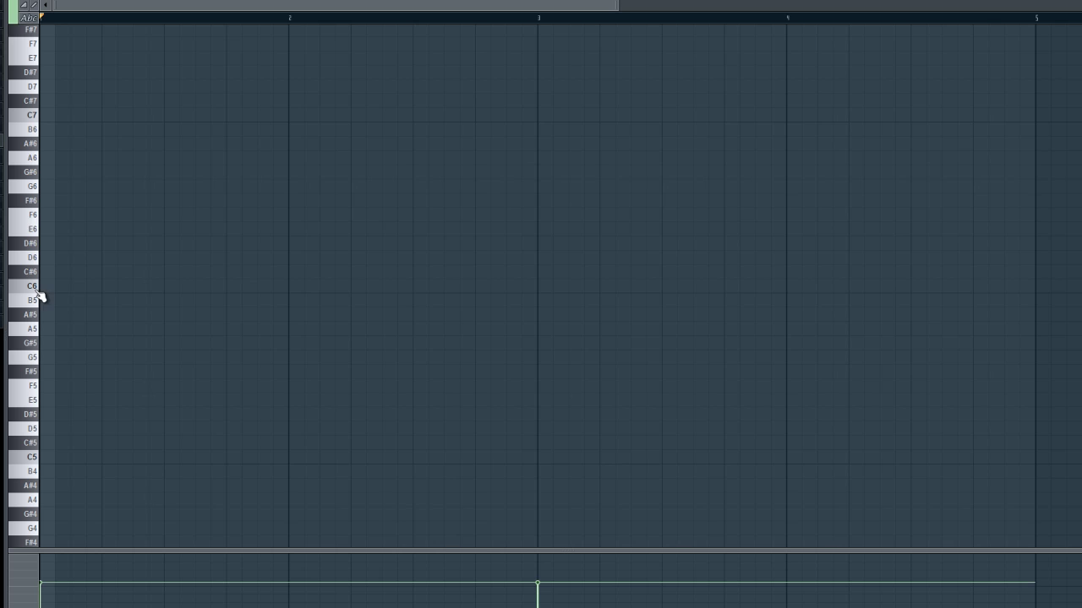
pyautogui.click(35, 159)
pyautogui.click(39, 331)
pyautogui.click(45, 331)
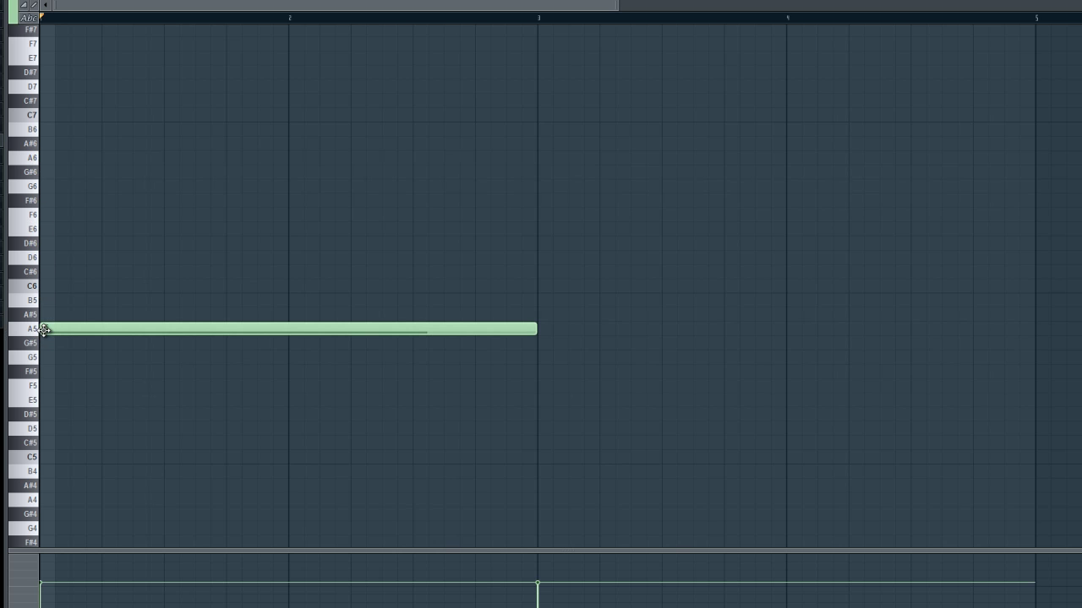
pyautogui.click(44, 287)
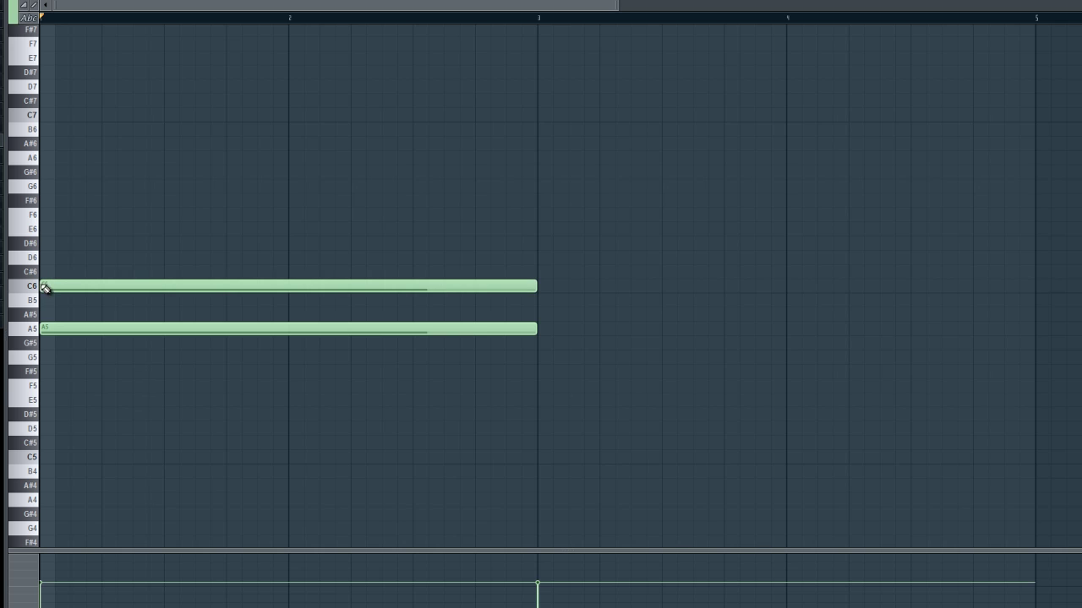
pyautogui.click(44, 229)
# Step: Draw the second chord, A5, C6 and F6, across bars 3–4, then play the chords
pyautogui.click(547, 331)
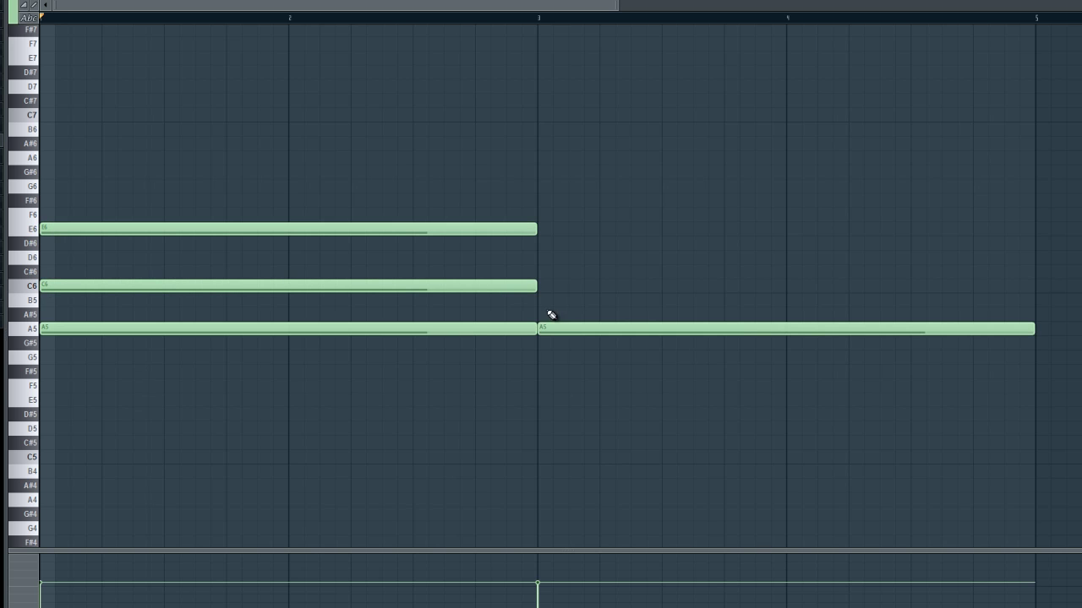
pyautogui.click(546, 287)
pyautogui.click(541, 213)
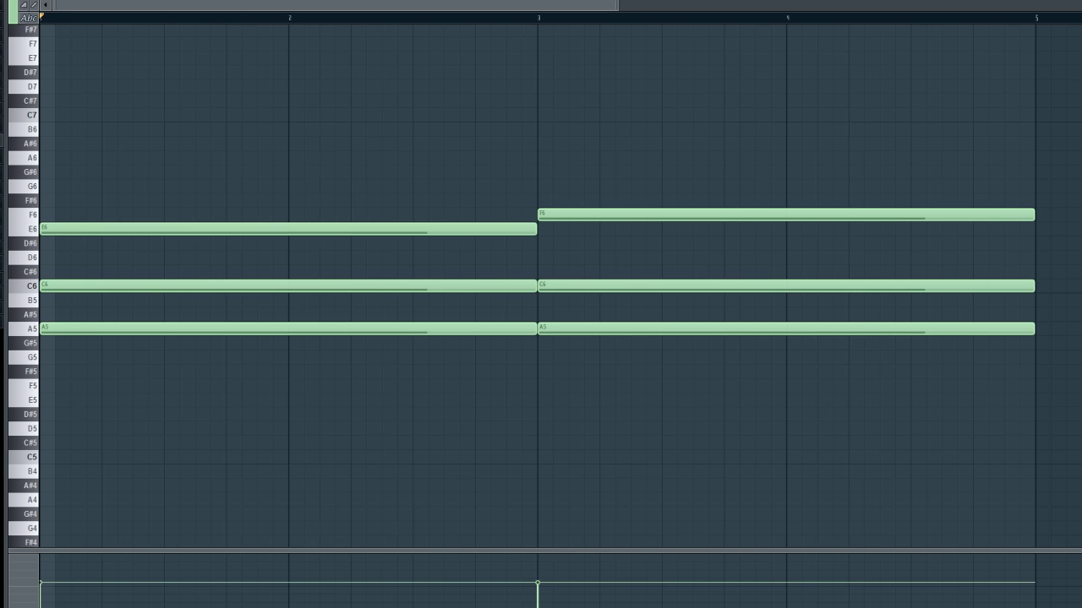
pyautogui.press('space')
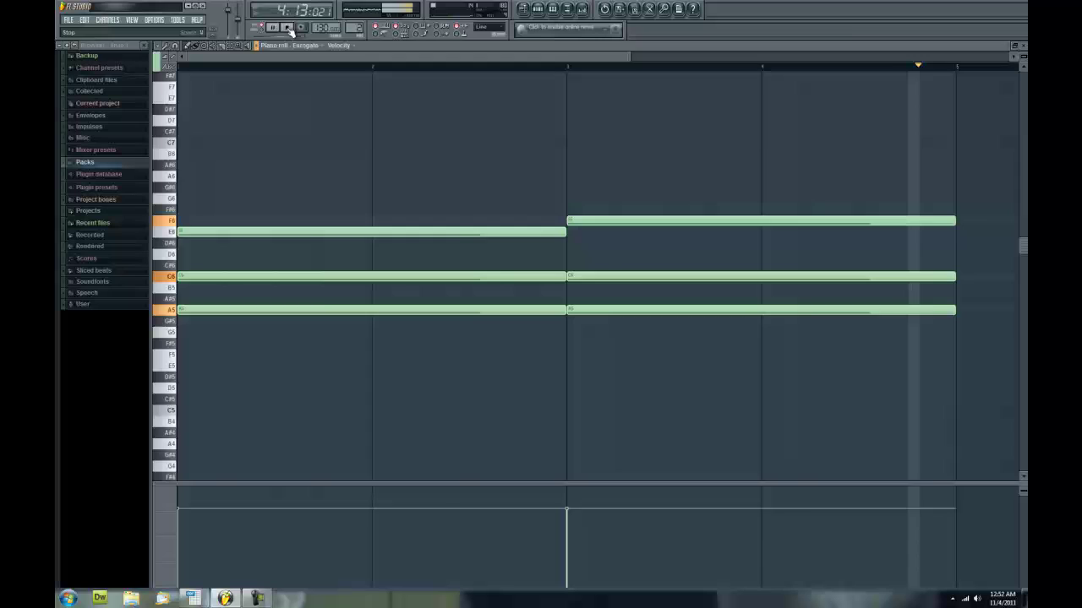
# Step: Place a Pattern 2 clip on Track 2 at bar 1, then play the arrangement in SONG mode
pyautogui.press('space')
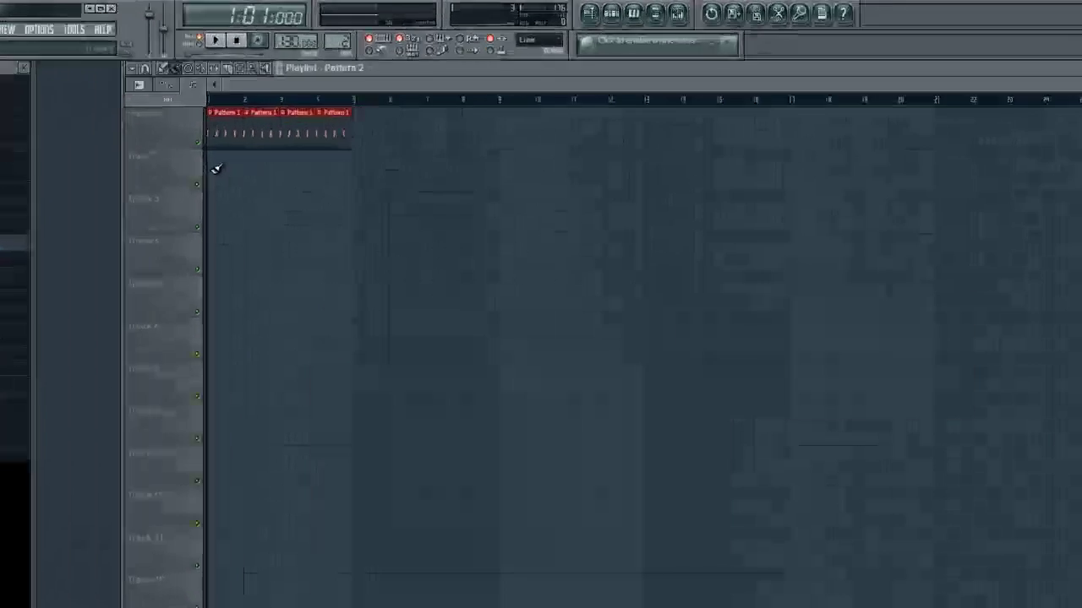
pyautogui.click(270, 108)
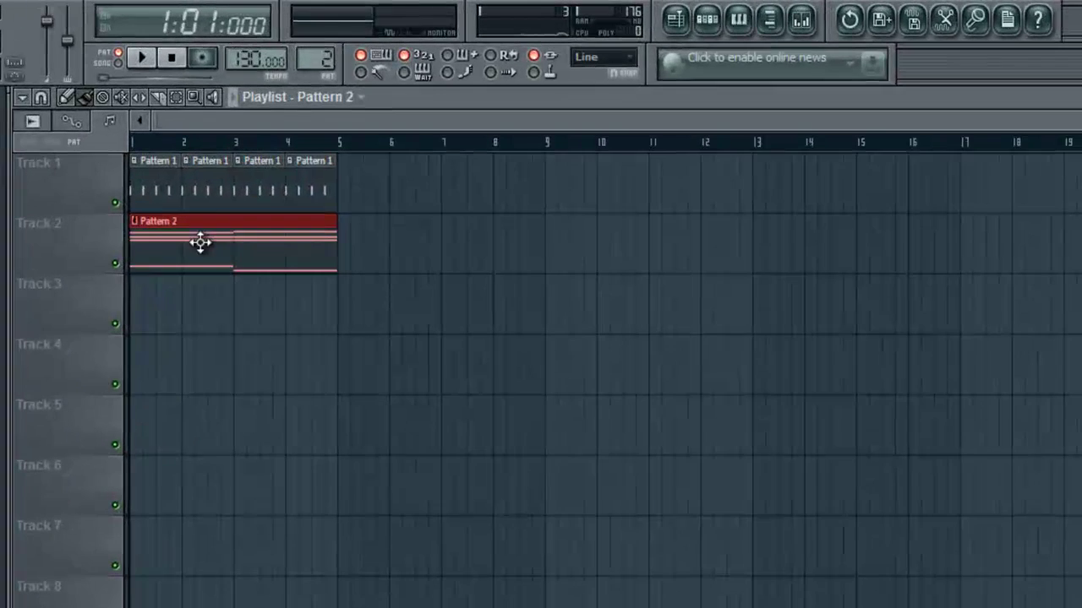
pyautogui.click(119, 62)
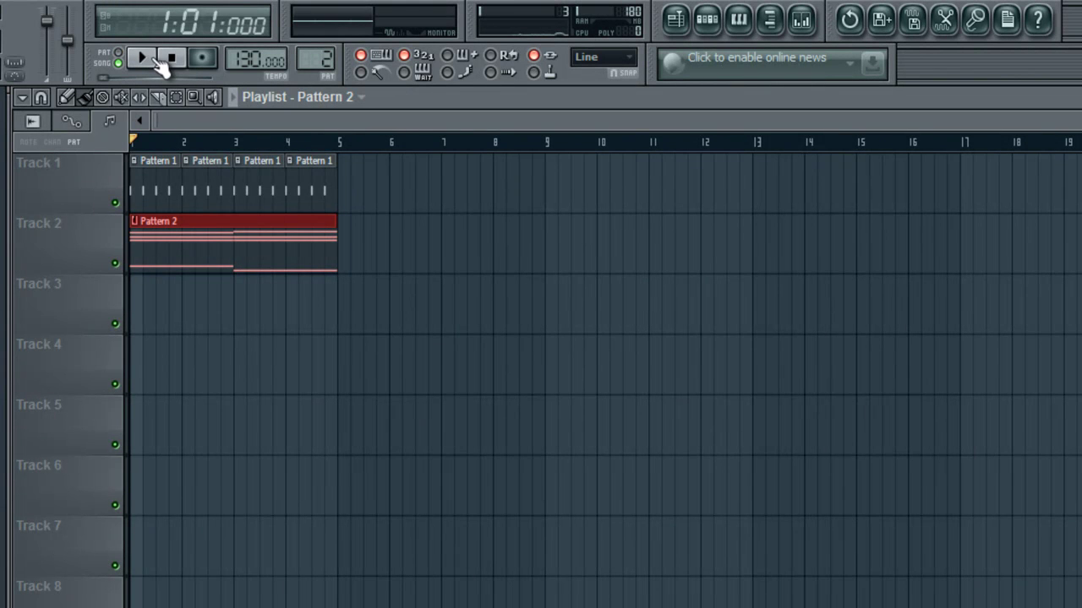
pyautogui.click(144, 59)
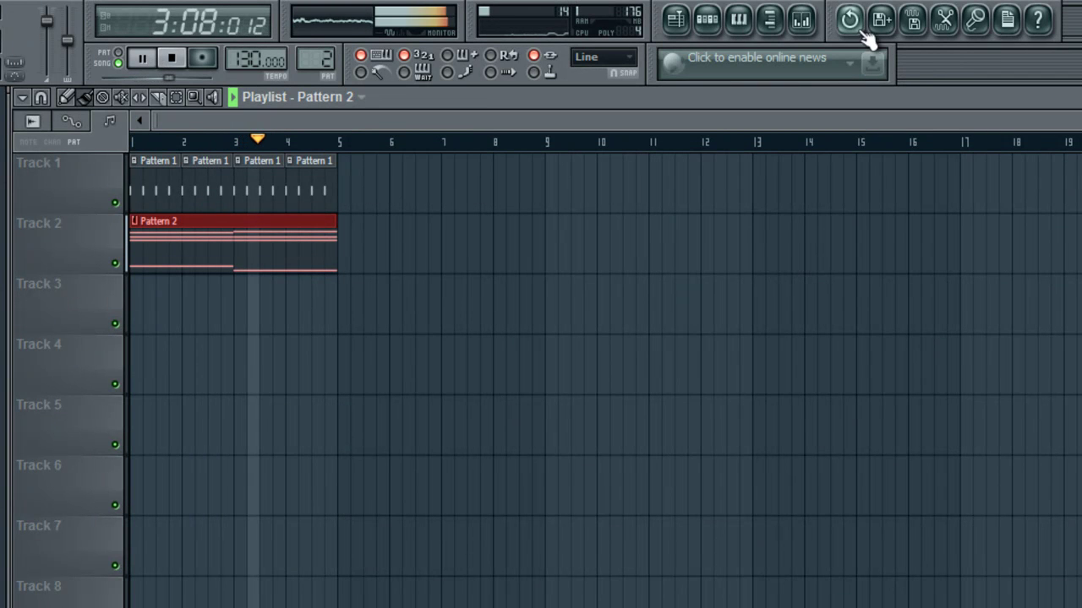
pyautogui.click(171, 59)
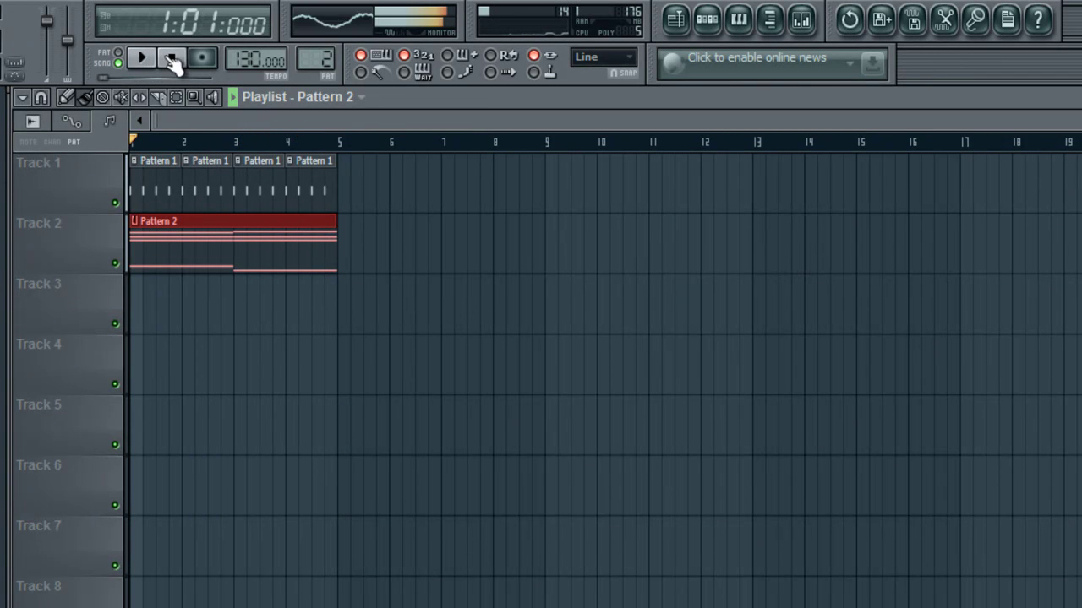
pyautogui.click(711, 26)
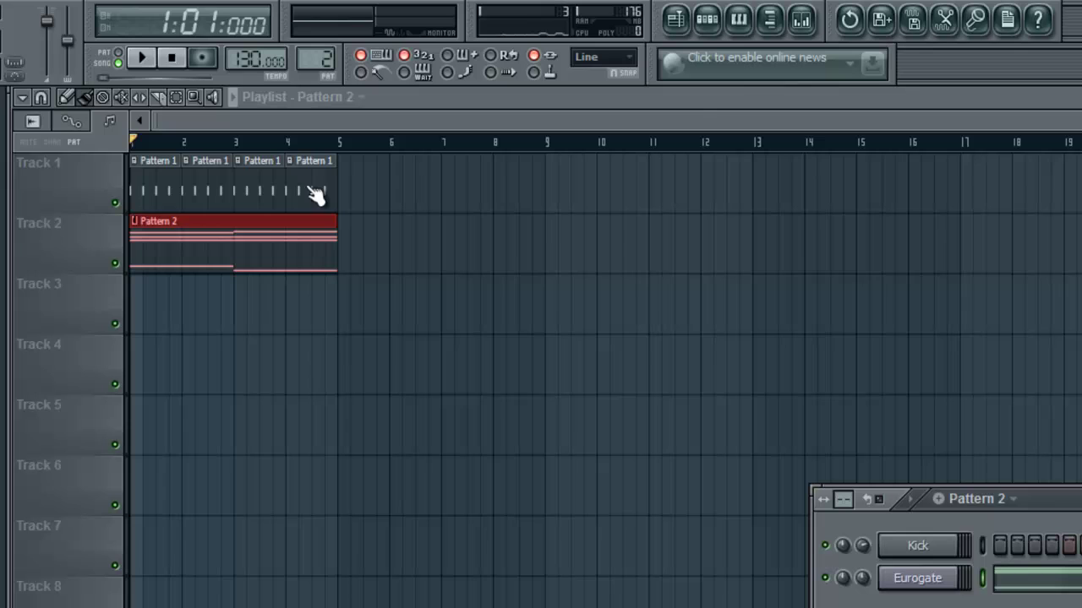
pyautogui.click(145, 59)
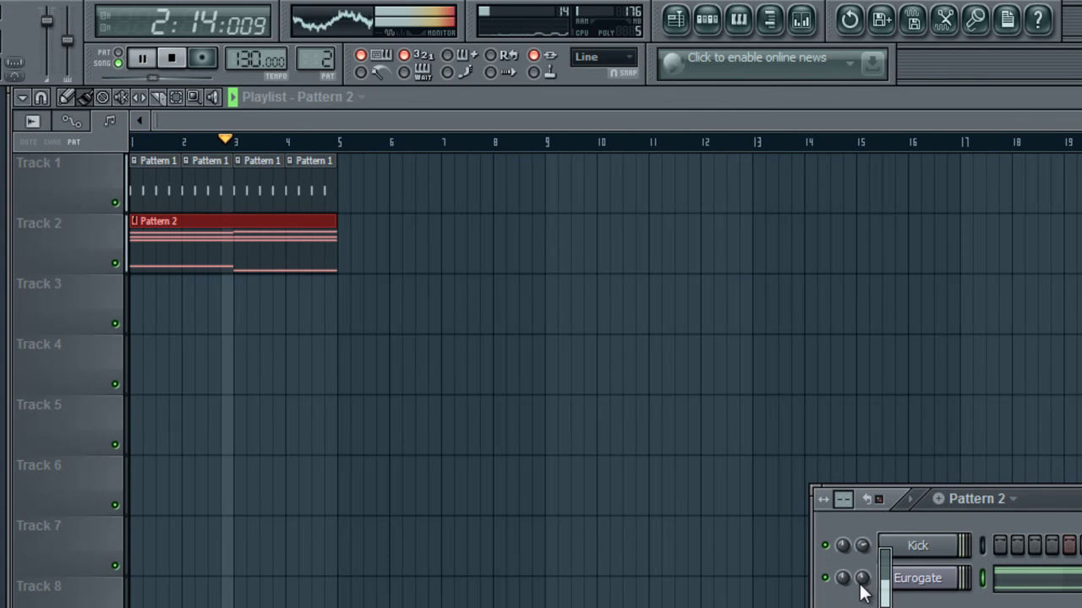
# Step: Stop playback and check that the Eurogate channel's FX number is mixer insert 2
pyautogui.click(173, 61)
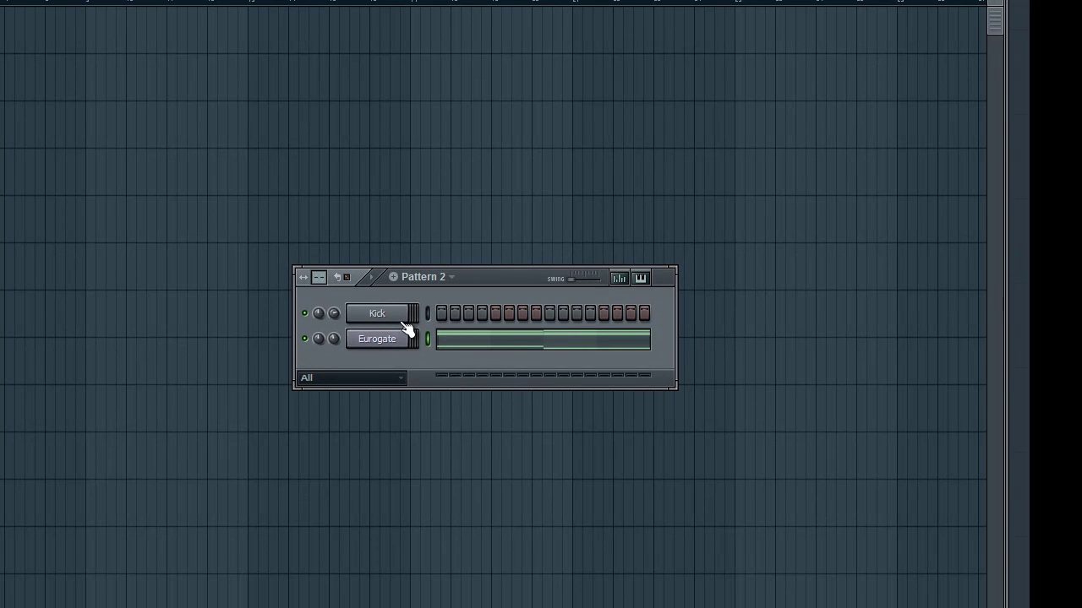
pyautogui.click(403, 319)
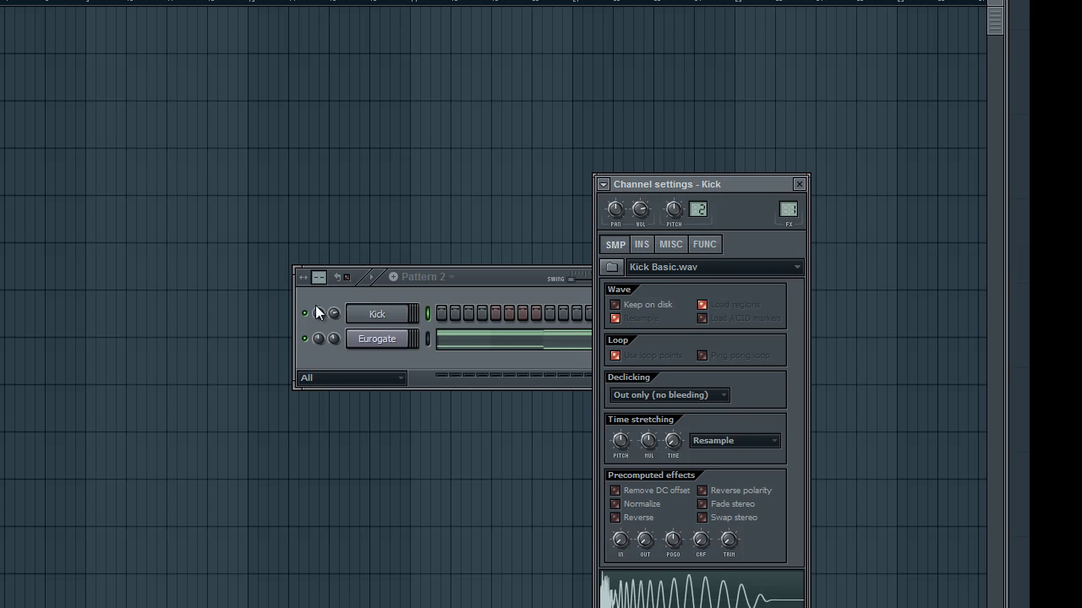
pyautogui.click(409, 343)
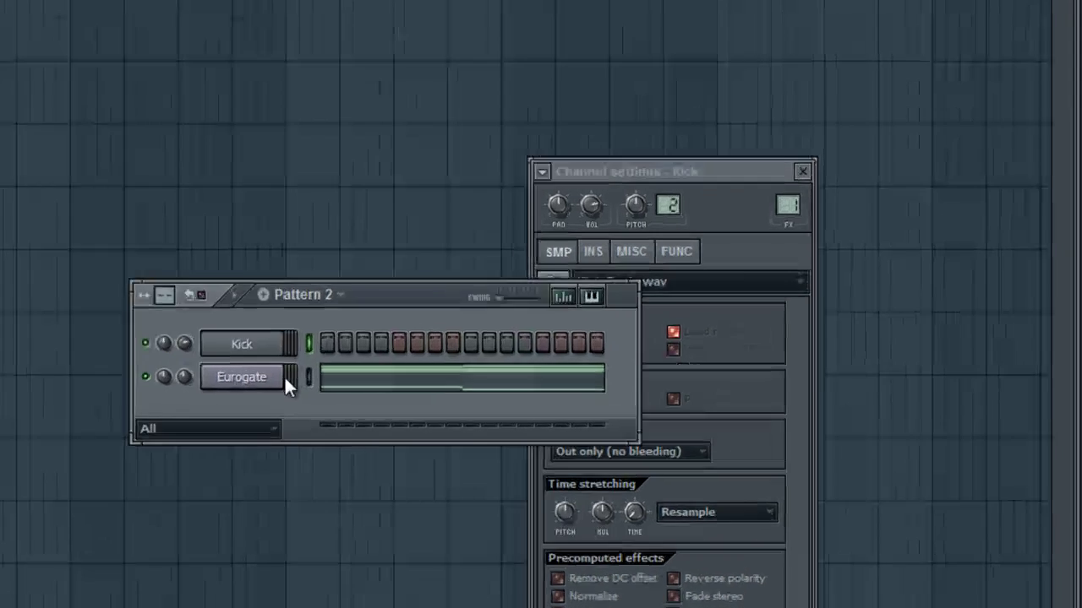
pyautogui.click(404, 339)
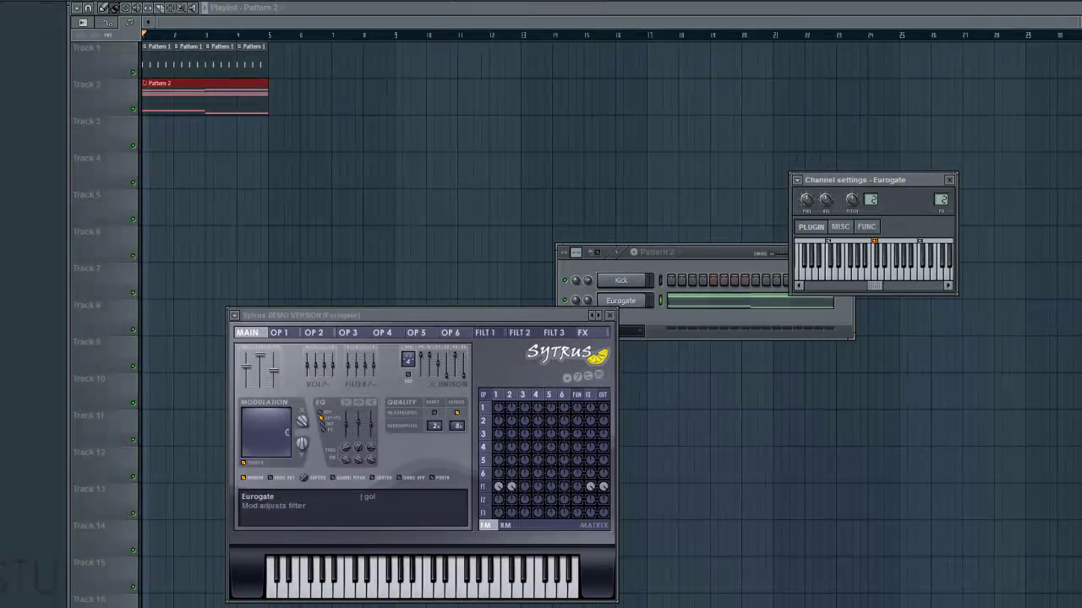
# Step: Open the Mixer with F9
pyautogui.press('F9')
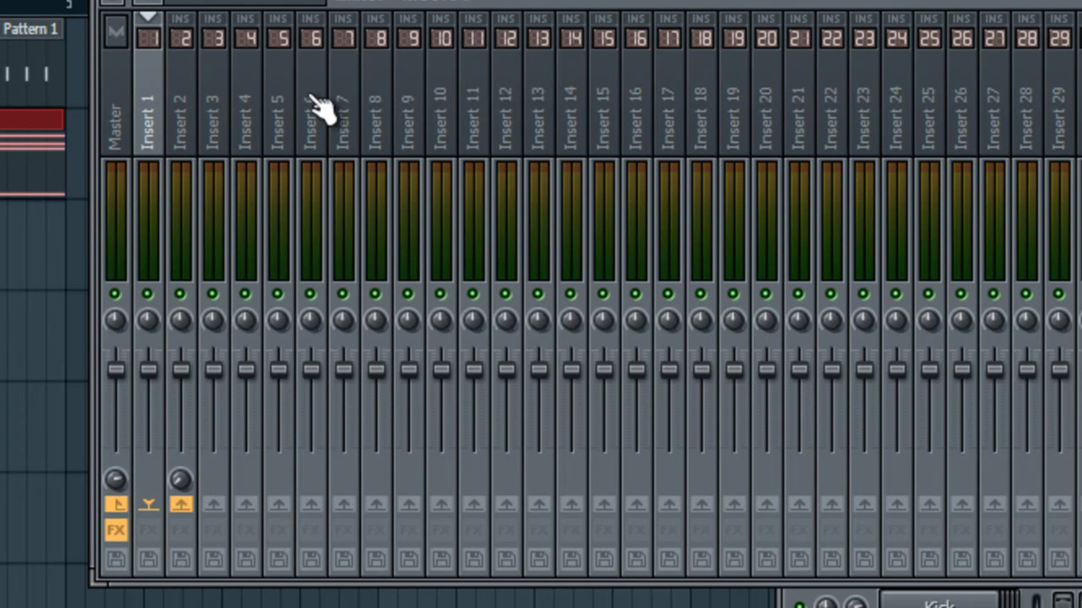
# Step: Load Fruity Limiter into slot 1 of mixer insert 2
pyautogui.click(193, 120)
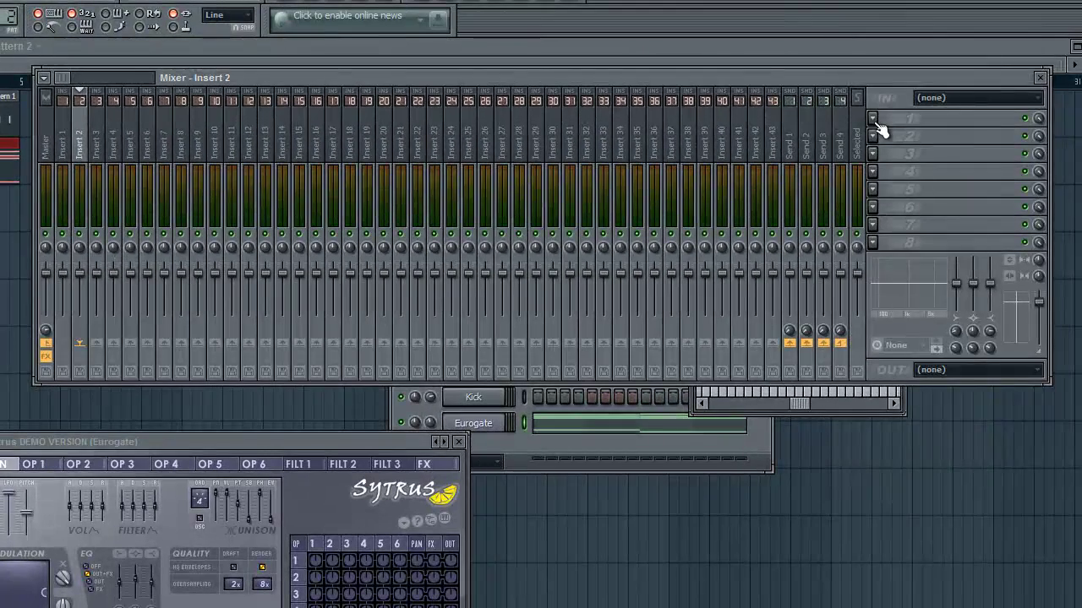
pyautogui.click(874, 120)
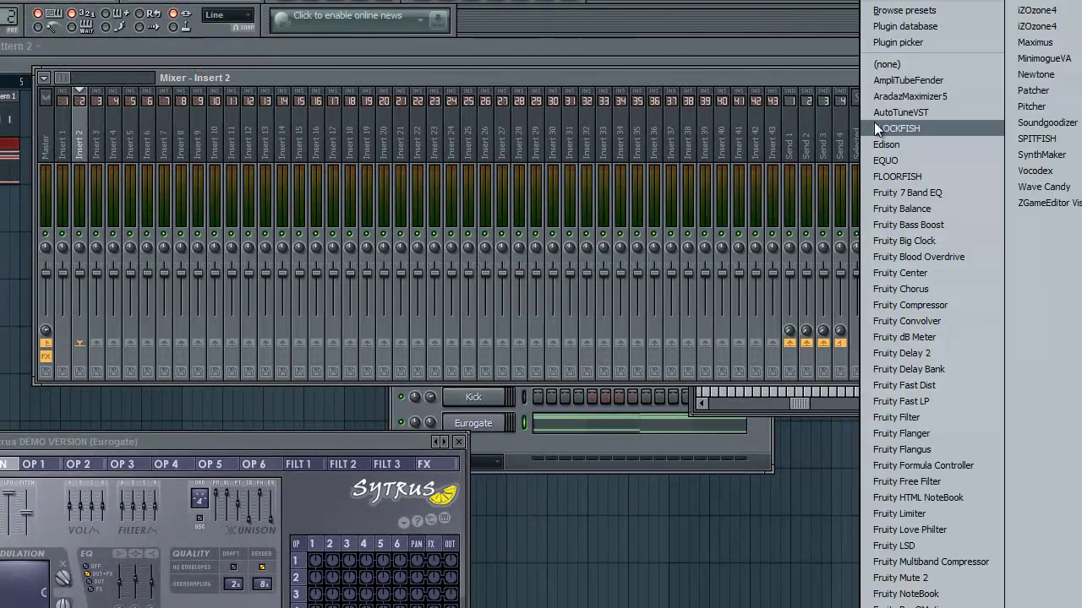
pyautogui.click(914, 513)
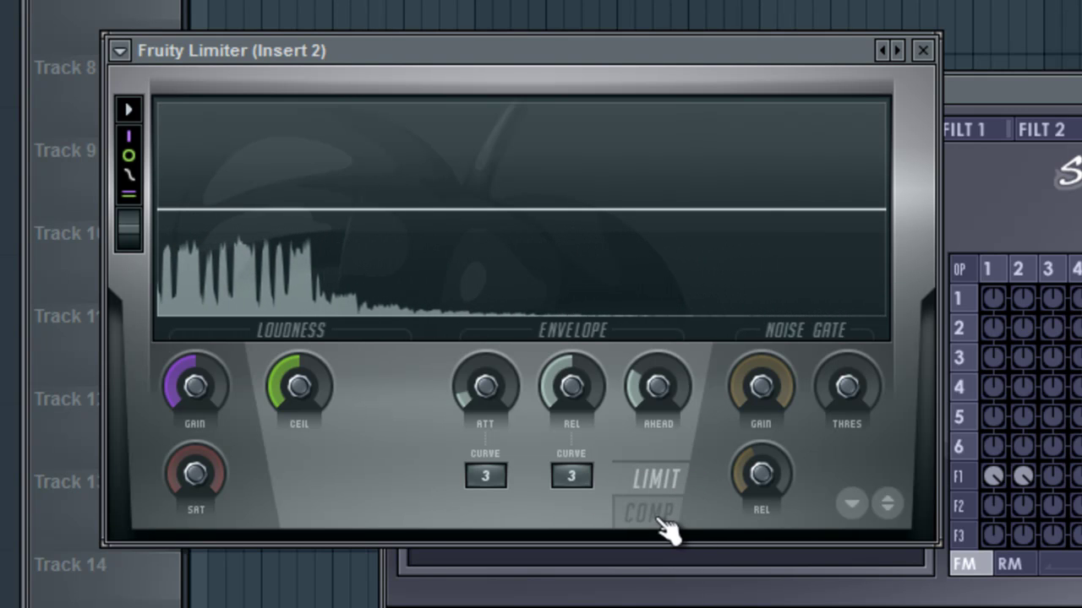
# Step: Switch Fruity Limiter to COMP mode, drop THRES near minimum and raise RATIO
pyautogui.click(660, 517)
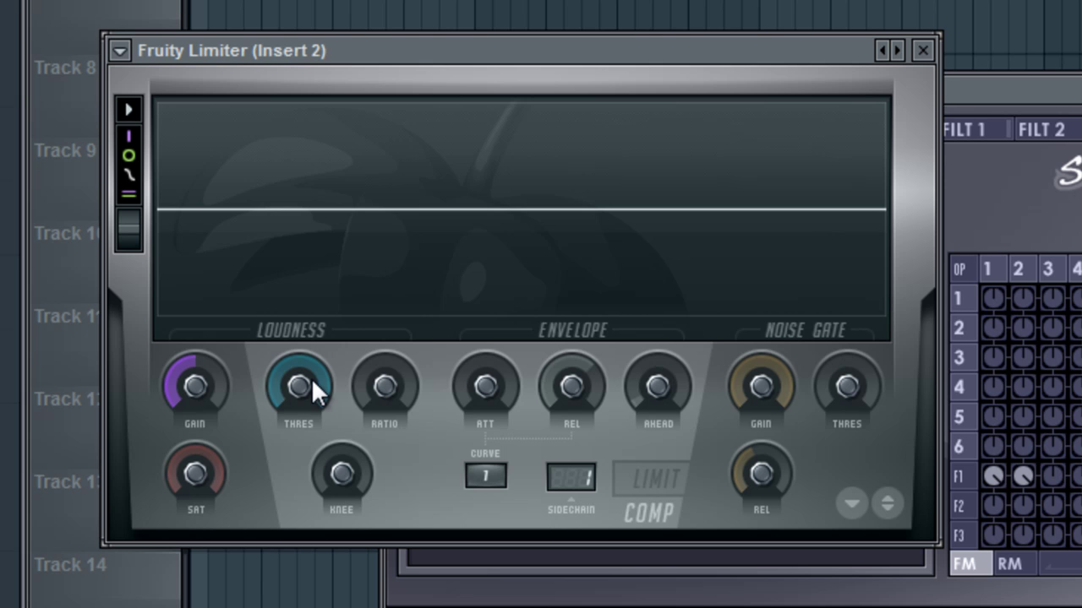
pyautogui.moveTo(301, 382); pyautogui.dragTo(323, 607)
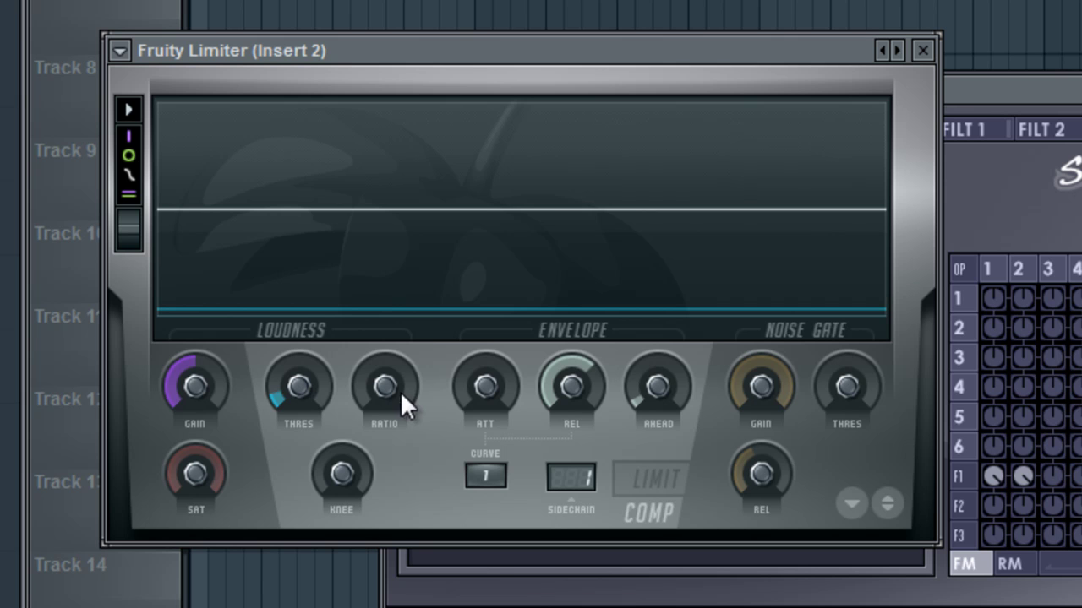
pyautogui.moveTo(387, 389); pyautogui.dragTo(364, 141)
pyautogui.moveTo(519, 387); pyautogui.dragTo(519, 387)
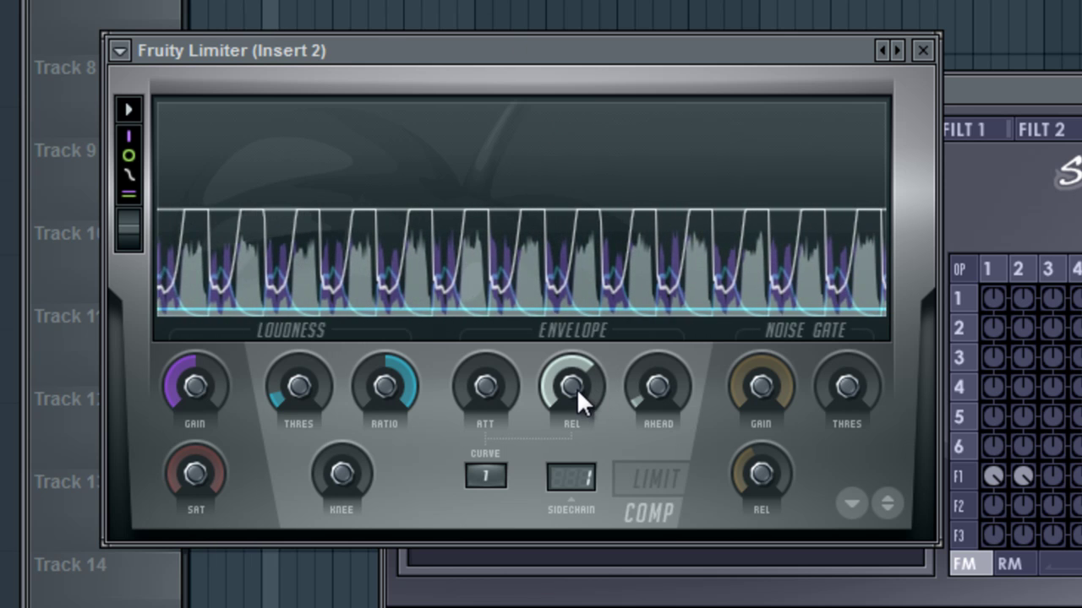
# Step: Lengthen the Fruity Limiter COMP release and raise the threshold slightly
pyautogui.moveTo(565, 350); pyautogui.dragTo(563, 247)
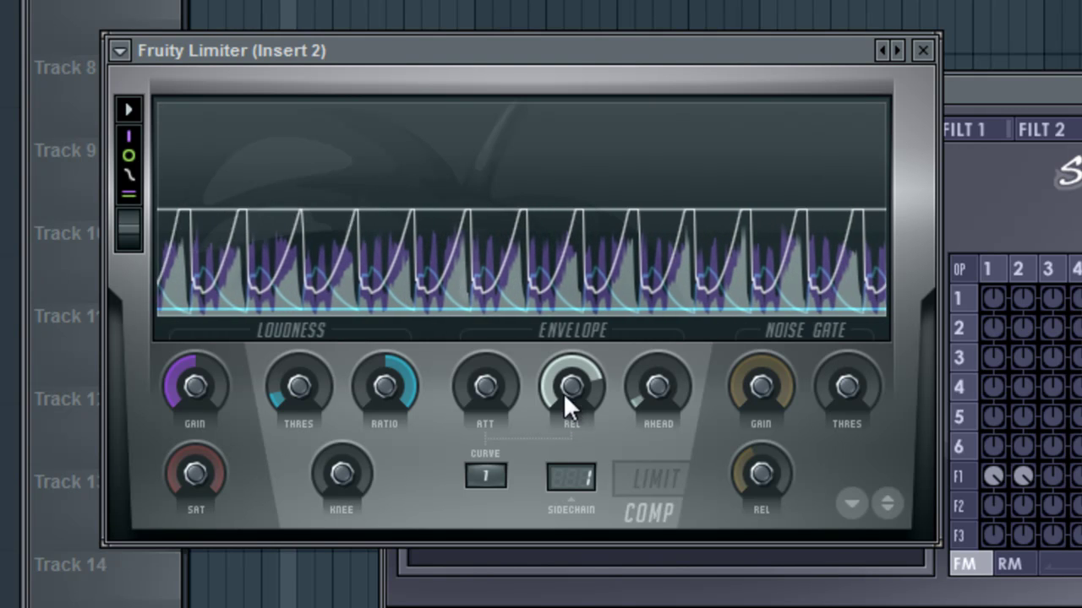
pyautogui.moveTo(304, 389)
pyautogui.mouseDown()
pyautogui.moveTo(303, 414)
pyautogui.moveTo(304, 380)
pyautogui.mouseUp()
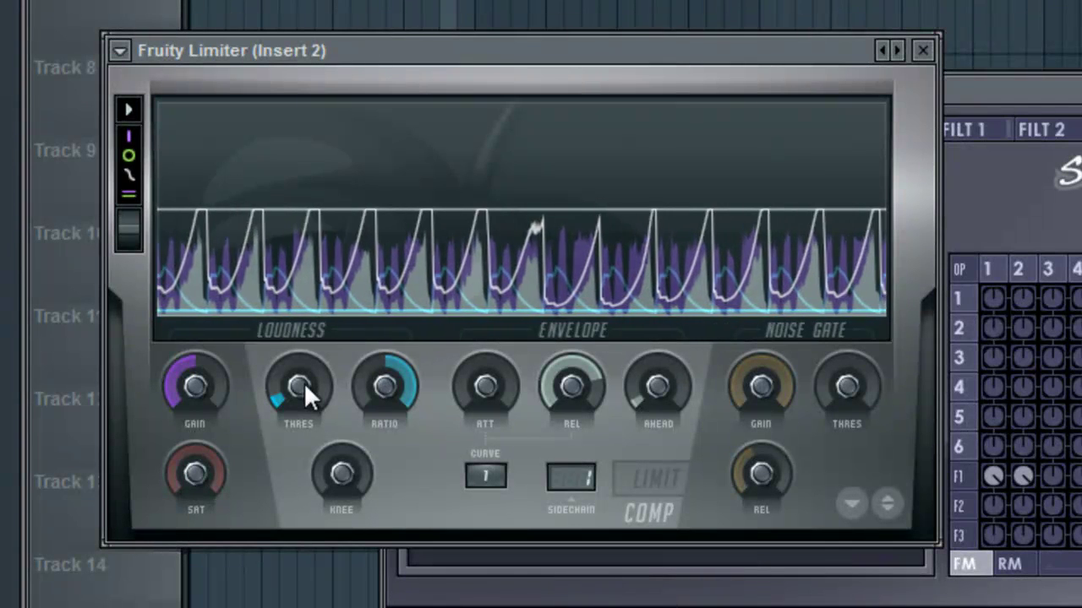